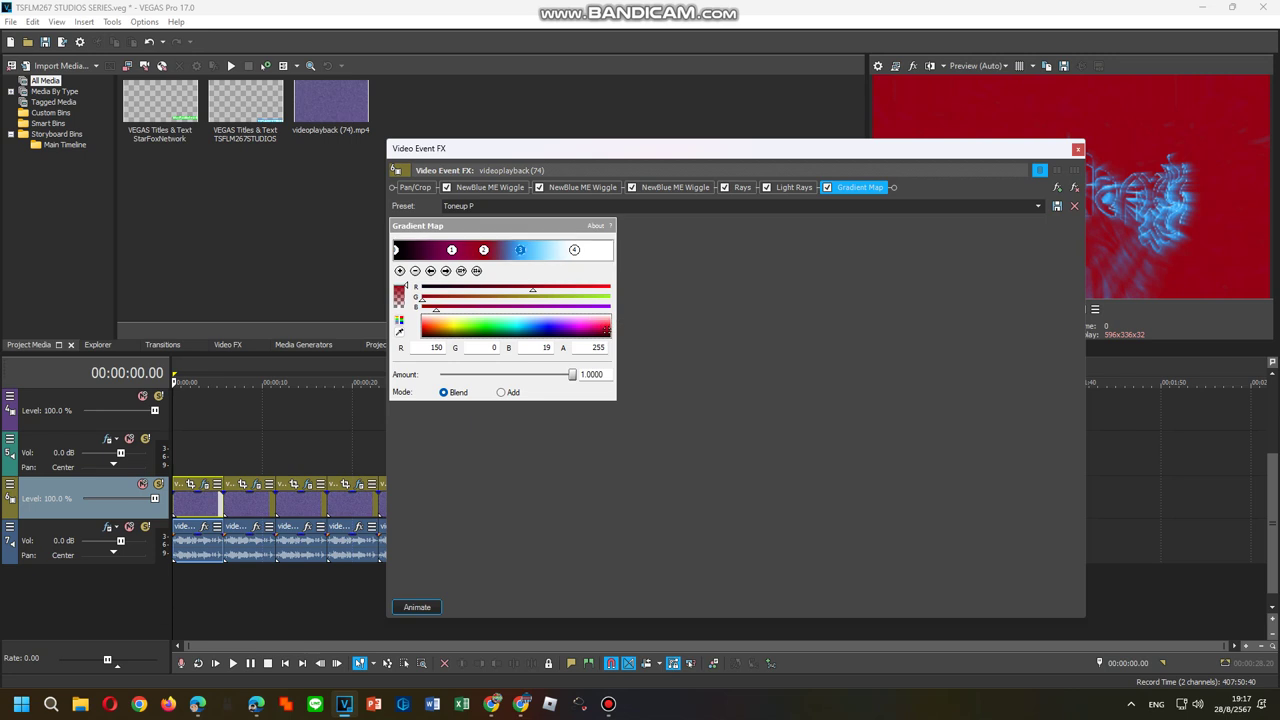
Step: Recolour the first clip's third Gradient Map point to RGB 120, 122, 255 and save the preset as "Toneup Q"
{"action": "left_click", "coordinate": [546, 320]}
{"action": "left_click", "coordinate": [460, 206]}
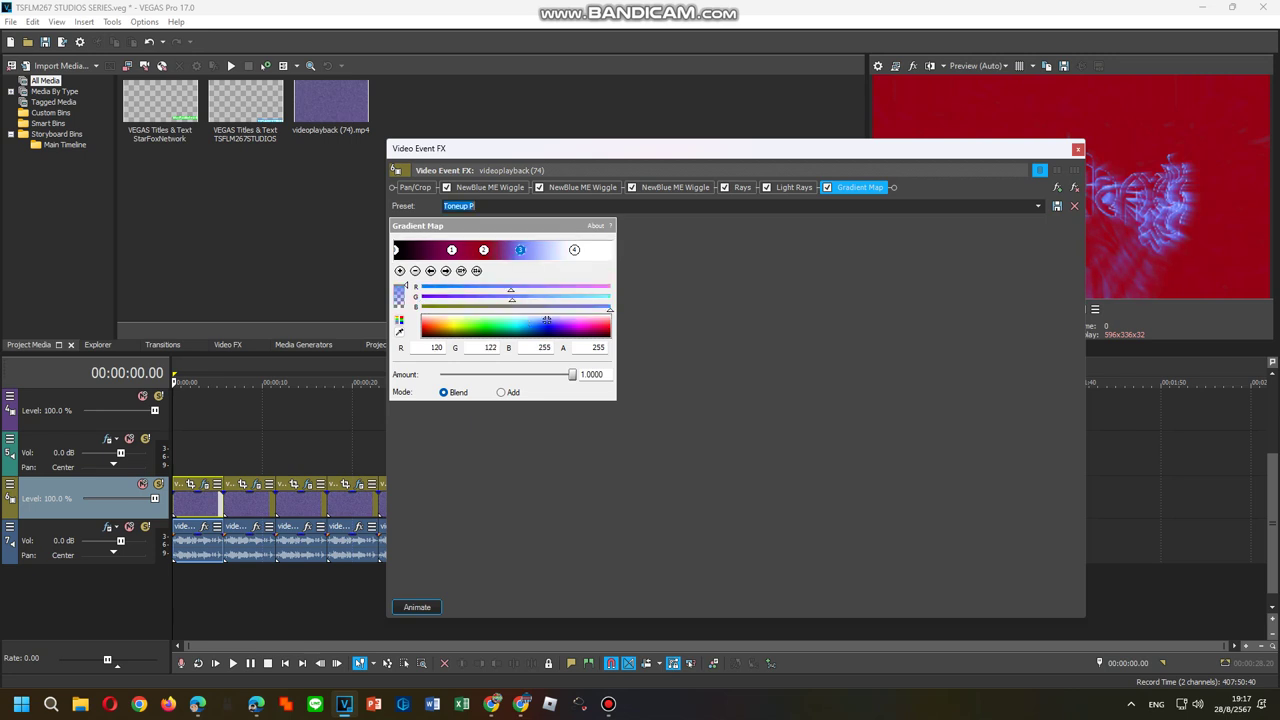
{"action": "left_click_drag", "start_coordinate": [480, 206], "coordinate": [469, 206]}
{"action": "key", "text": "BackSpace"}
{"action": "type", "text": "Q"}
{"action": "left_click", "coordinate": [1057, 206]}
Step: Step through the gradient's colour points up to the white fourth point
{"action": "left_click", "coordinate": [446, 271]}
{"action": "left_click", "coordinate": [446, 271]}
{"action": "left_click", "coordinate": [446, 271]}
{"action": "left_click", "coordinate": [446, 271]}
{"action": "left_click", "coordinate": [446, 271]}
{"action": "left_click", "coordinate": [446, 271]}
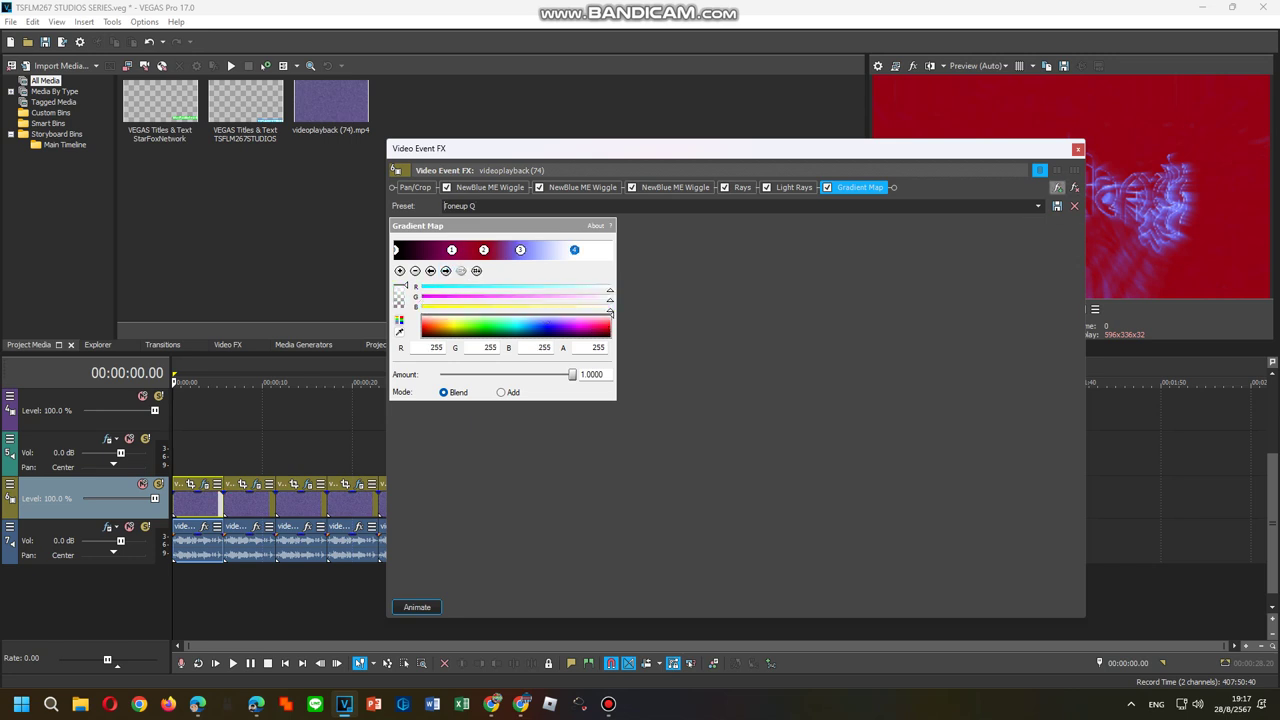
Step: Save the first clip's effect chain as a plug-in package named "Toneup Q" and close its effects window
{"action": "left_click", "coordinate": [1057, 187]}
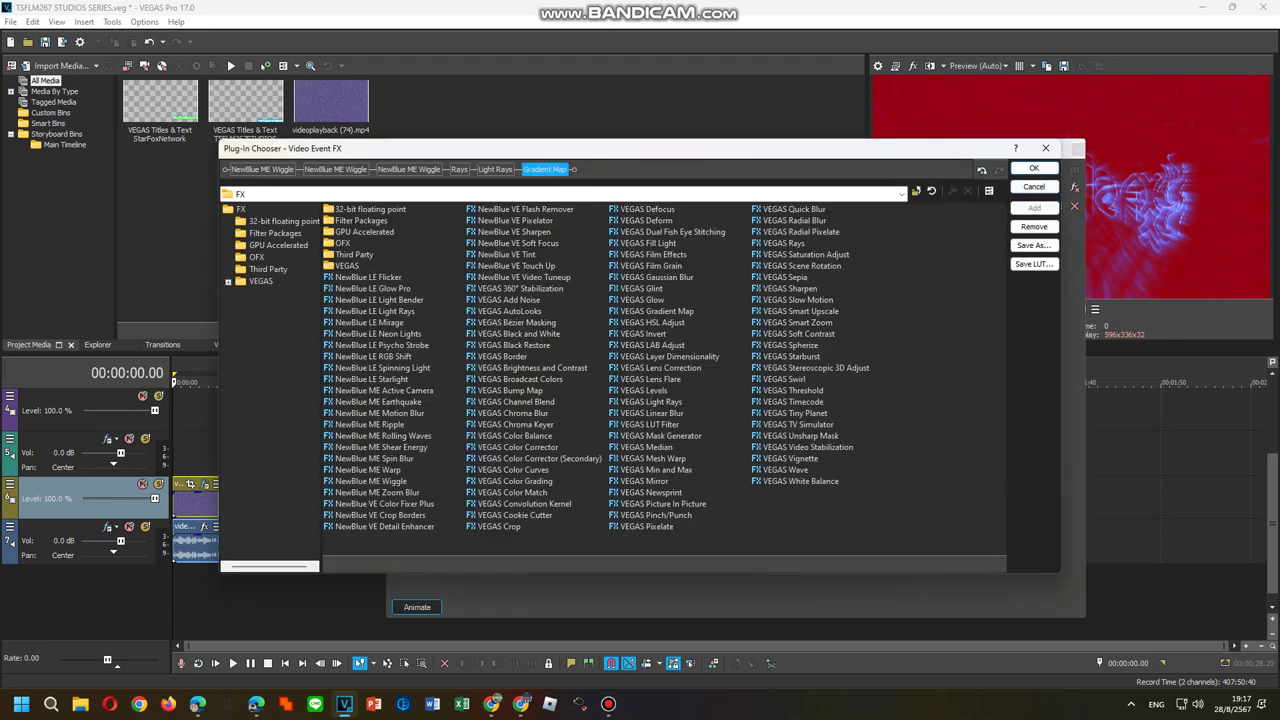
{"action": "left_click", "coordinate": [1034, 245]}
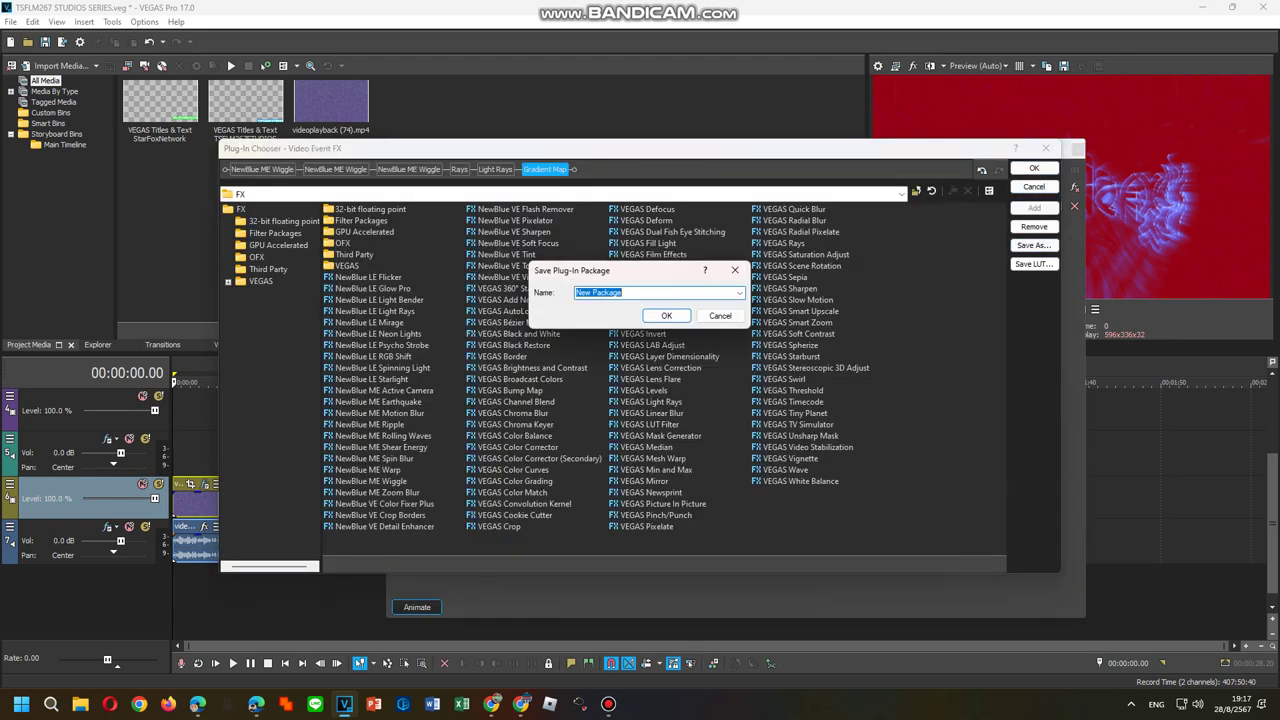
{"action": "type", "text": "Toneup Q"}
{"action": "key", "text": "Return"}
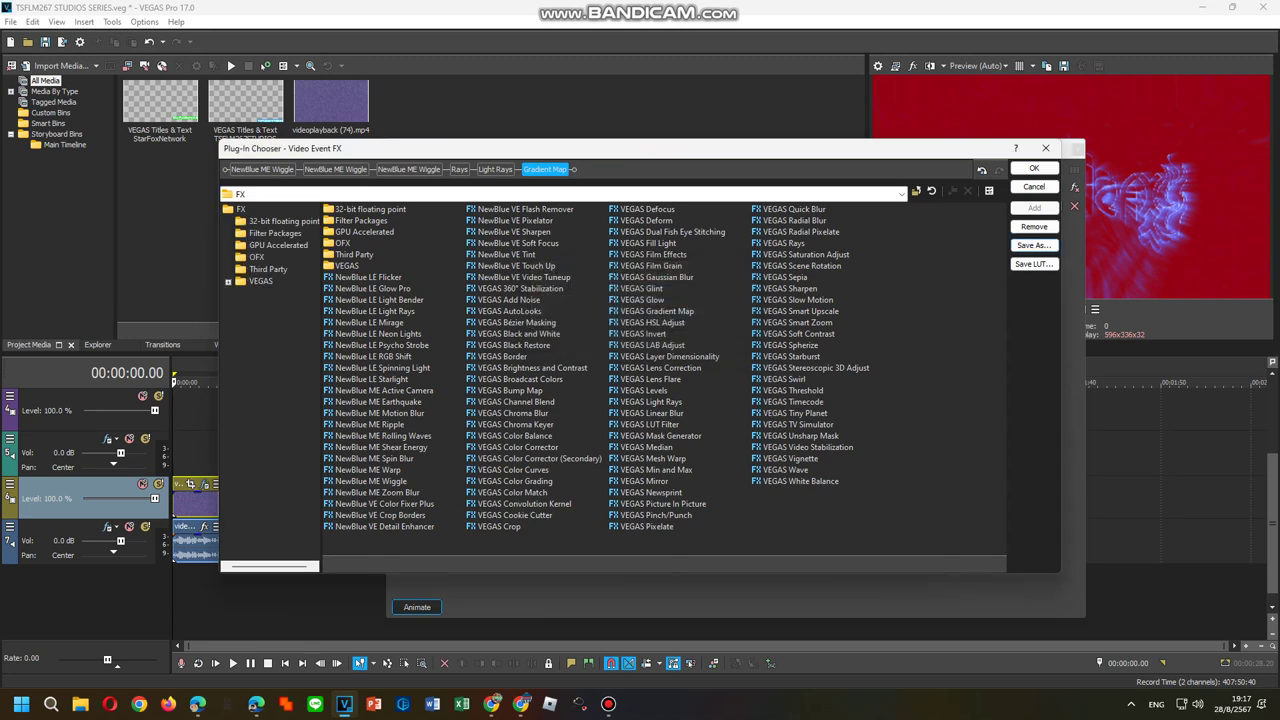
{"action": "key", "text": "Return"}
{"action": "left_click", "coordinate": [1077, 149]}
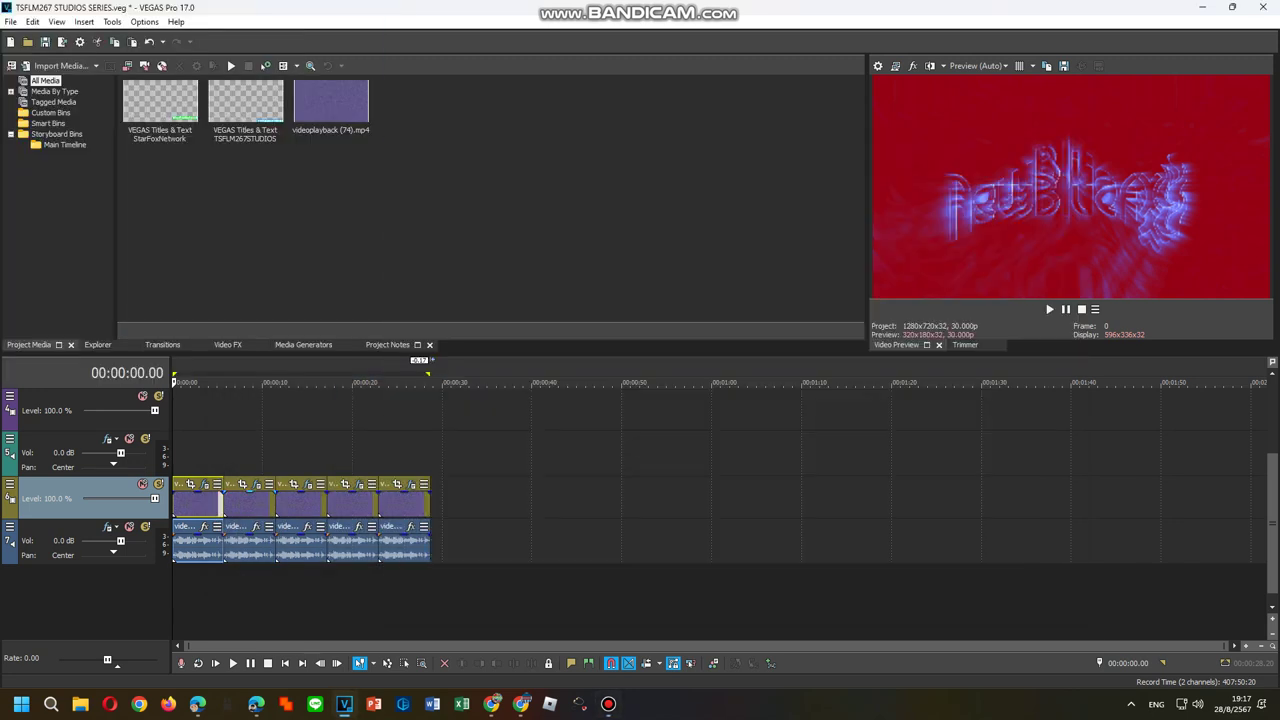
Step: Open the second clip's video event effects and name its Gradient Map preset "Toneup R"
{"action": "left_click", "coordinate": [223, 453]}
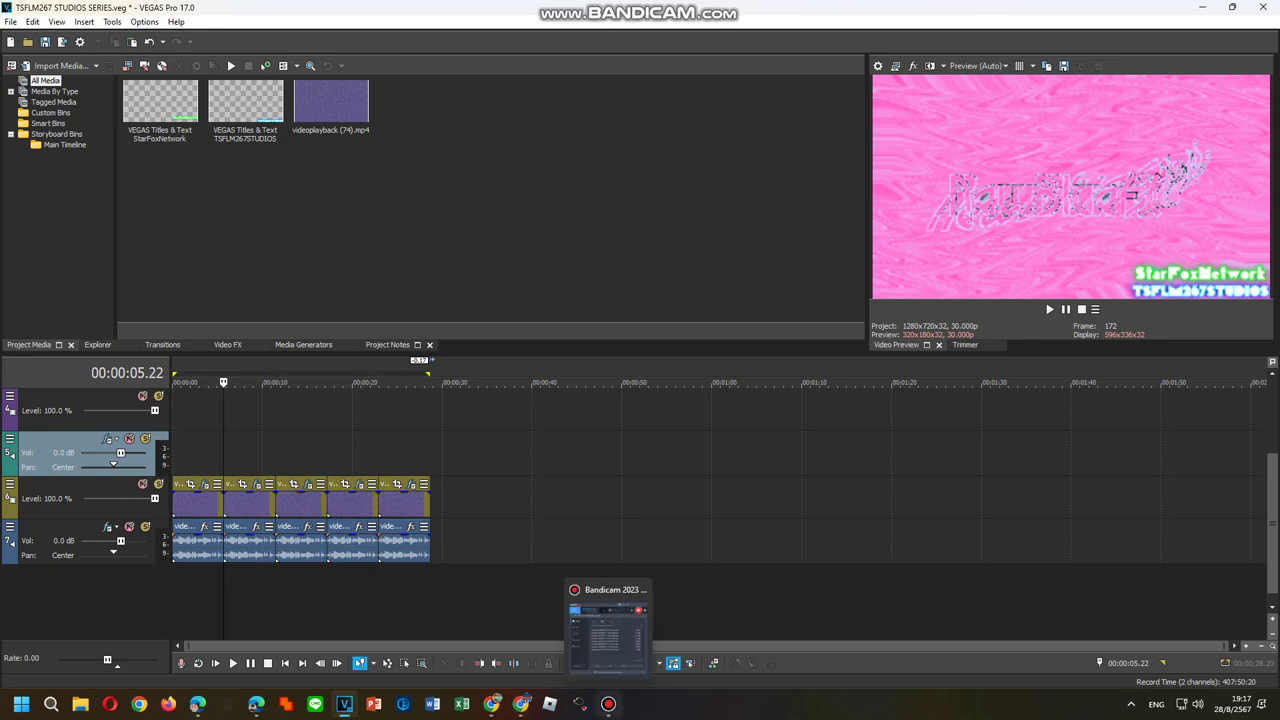
{"action": "left_click", "coordinate": [248, 453]}
{"action": "right_click", "coordinate": [266, 500]}
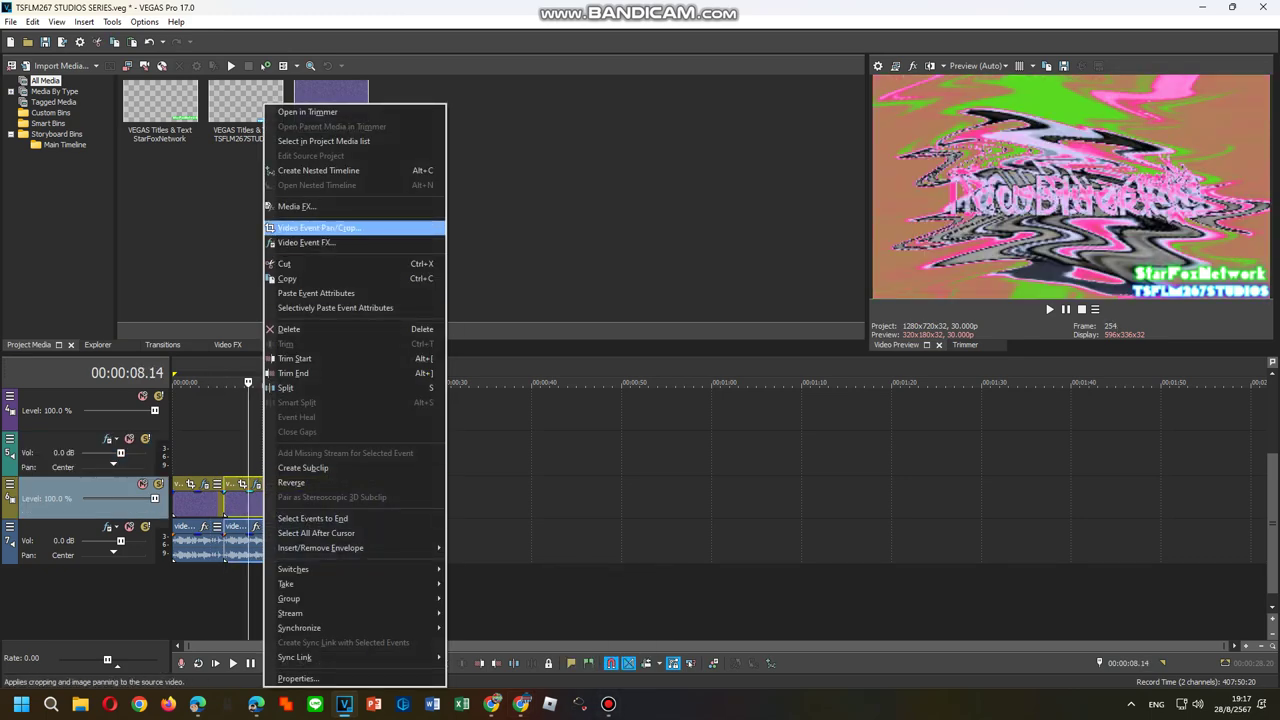
{"action": "left_click", "coordinate": [340, 240]}
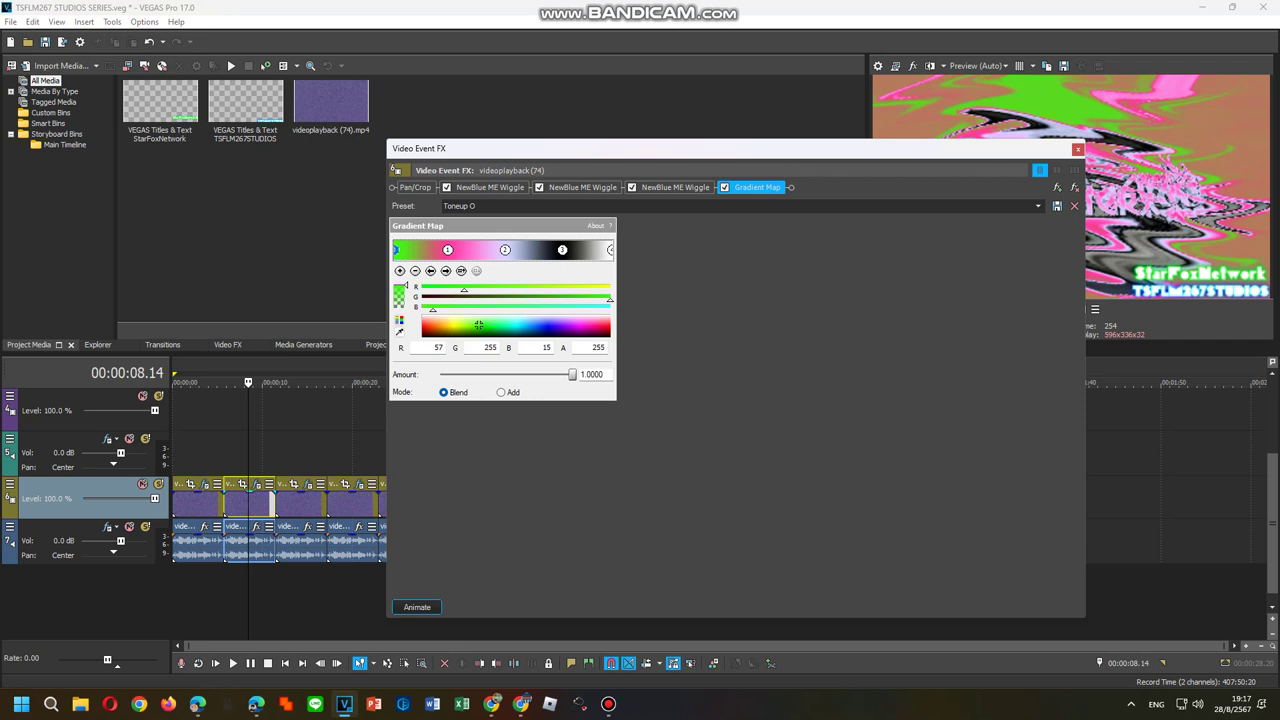
{"action": "left_click", "coordinate": [478, 206]}
{"action": "left_click_drag", "start_coordinate": [480, 206], "coordinate": [470, 206]}
Step: Recolour the second clip's gradient with a black start, a green first point and a blue second point of RGB 45, 150, 255
{"action": "left_click", "coordinate": [448, 250]}
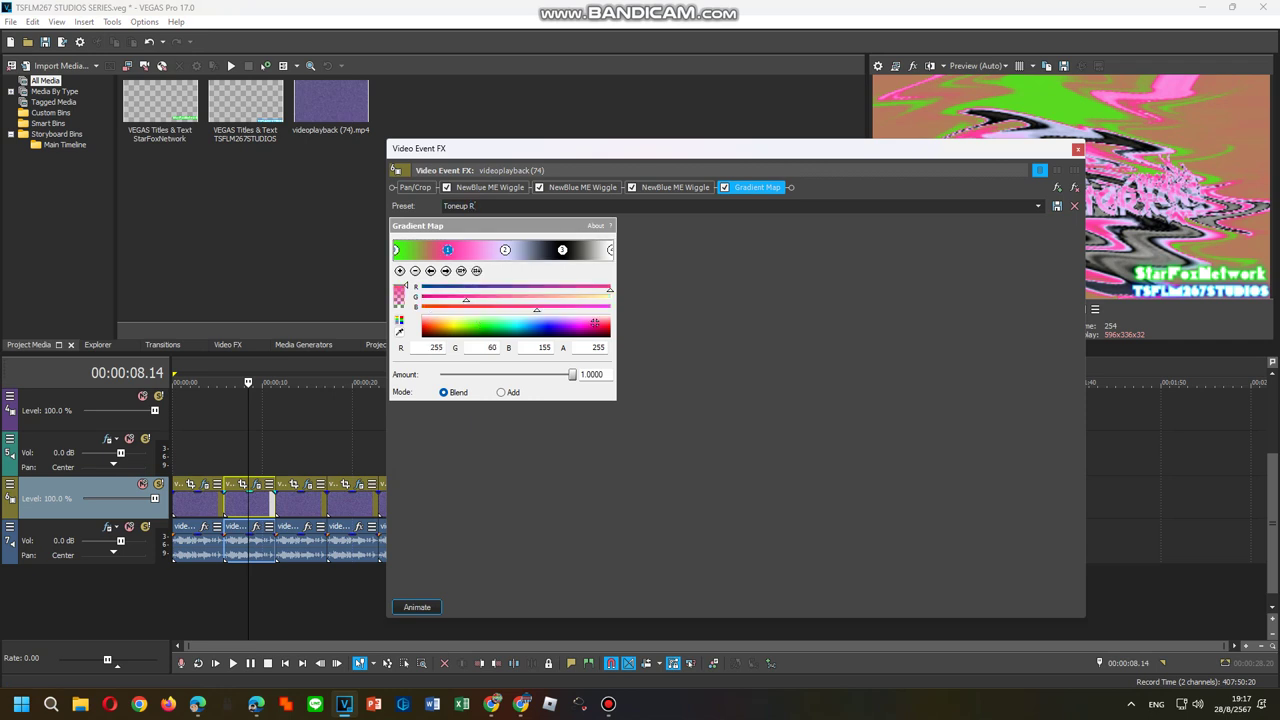
{"action": "left_click", "coordinate": [396, 250]}
{"action": "left_click", "coordinate": [522, 336]}
{"action": "left_click", "coordinate": [448, 250]}
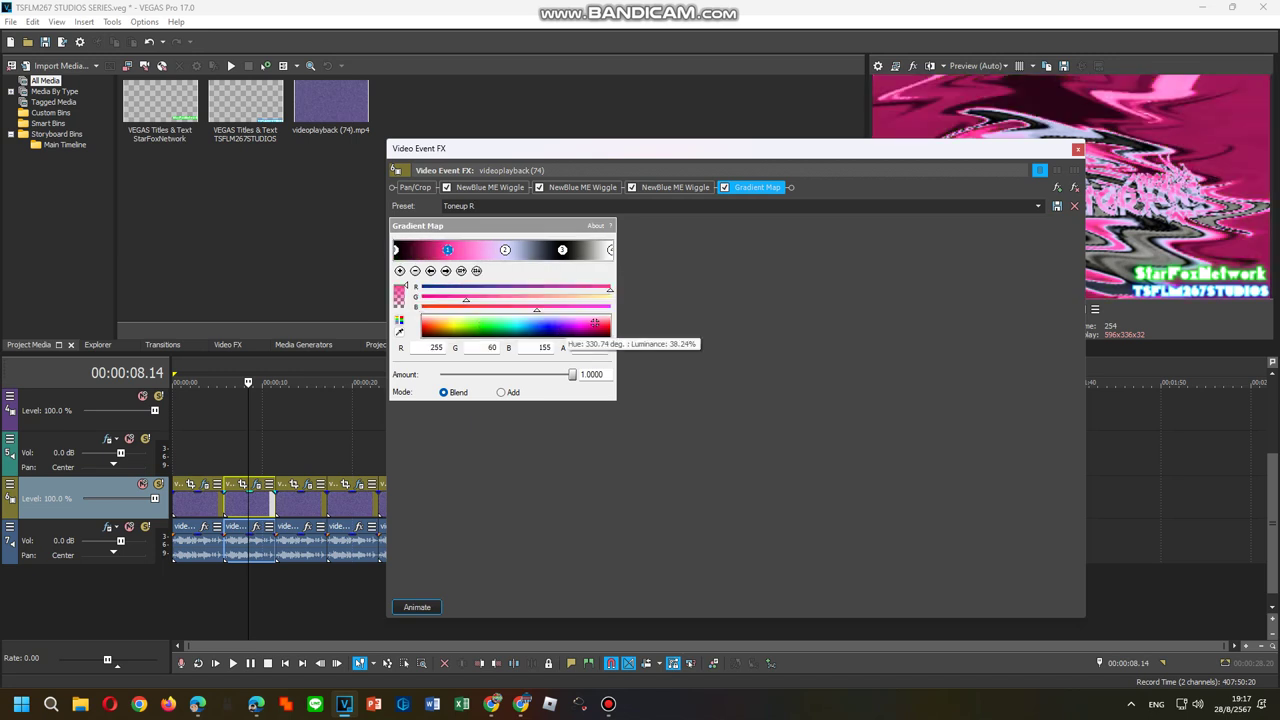
{"action": "left_click", "coordinate": [471, 325]}
{"action": "left_click", "coordinate": [505, 250]}
{"action": "left_click", "coordinate": [532, 324]}
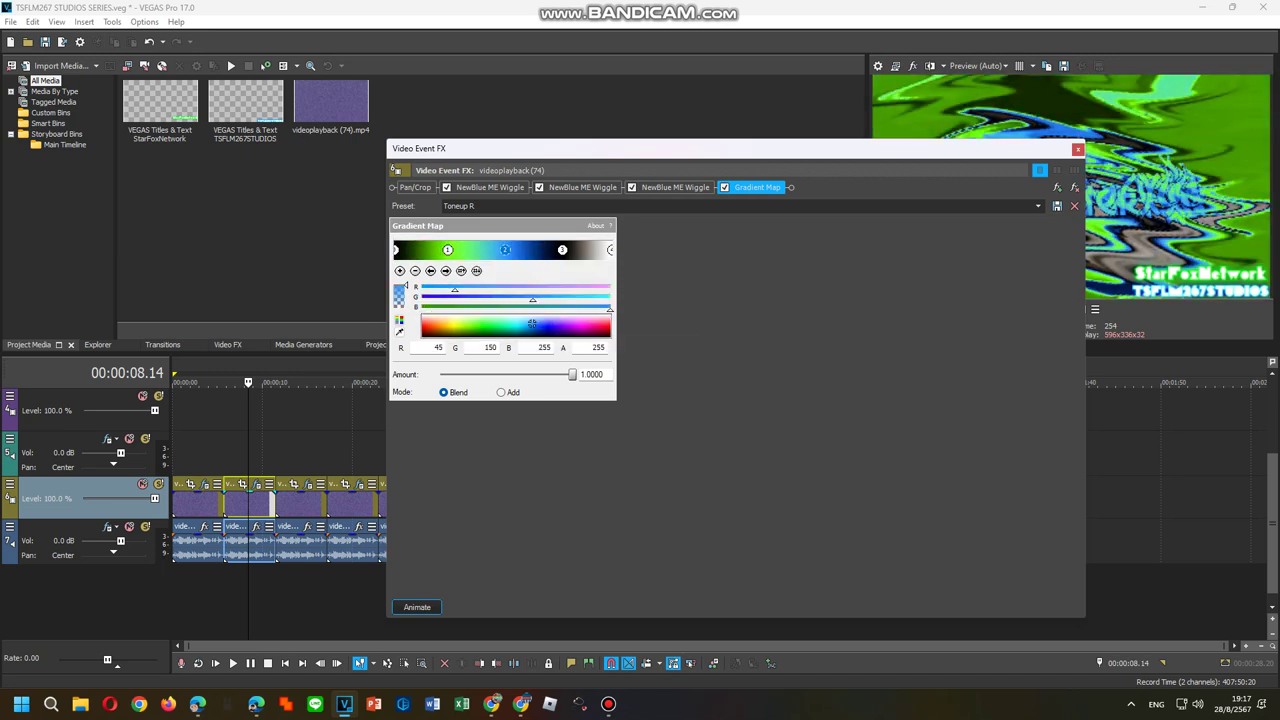
Step: Shift the upper gradient points toward the dark end, making the third point orange-brown and the fourth white
{"action": "left_click_drag", "start_coordinate": [562, 250], "coordinate": [531, 250]}
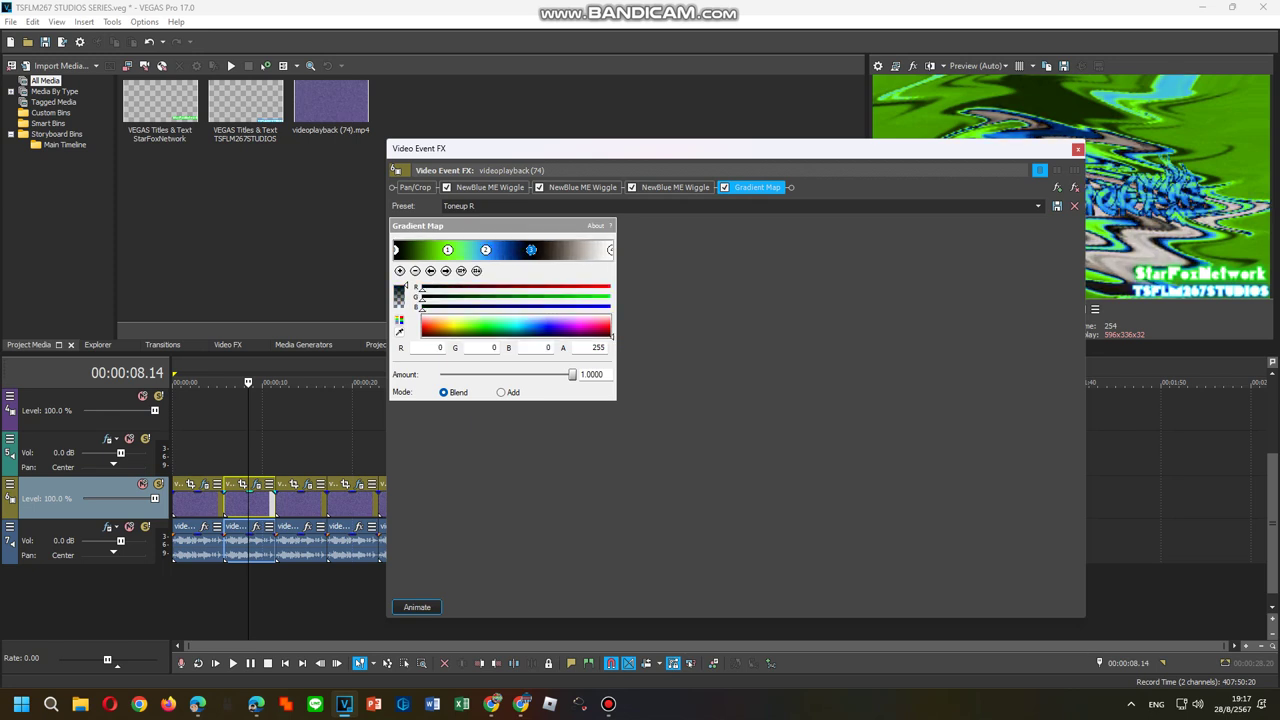
{"action": "left_click", "coordinate": [445, 328]}
{"action": "left_click", "coordinate": [558, 249]}
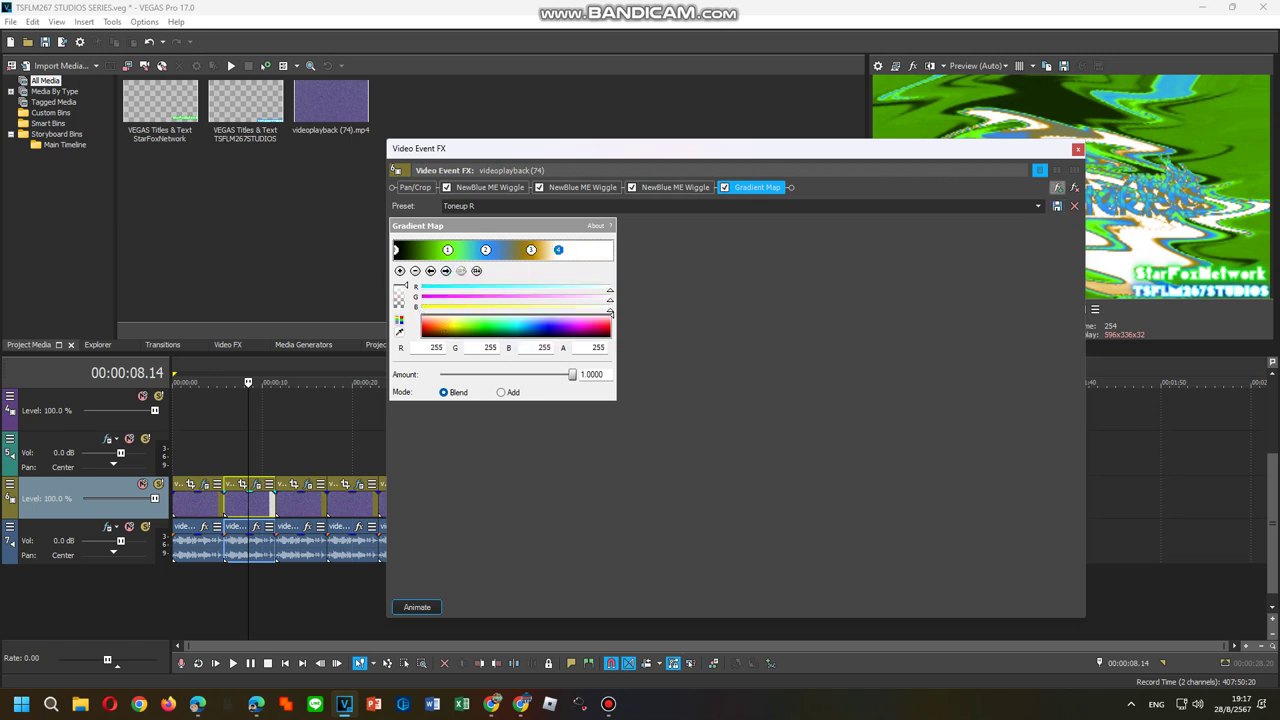
Step: Save the second clip's effect chain as a plug-in package named "Toneup R" and close its effects window
{"action": "left_click", "coordinate": [1057, 187]}
{"action": "left_click", "coordinate": [1034, 245]}
{"action": "type", "text": "Toneup R"}
{"action": "left_click", "coordinate": [666, 315]}
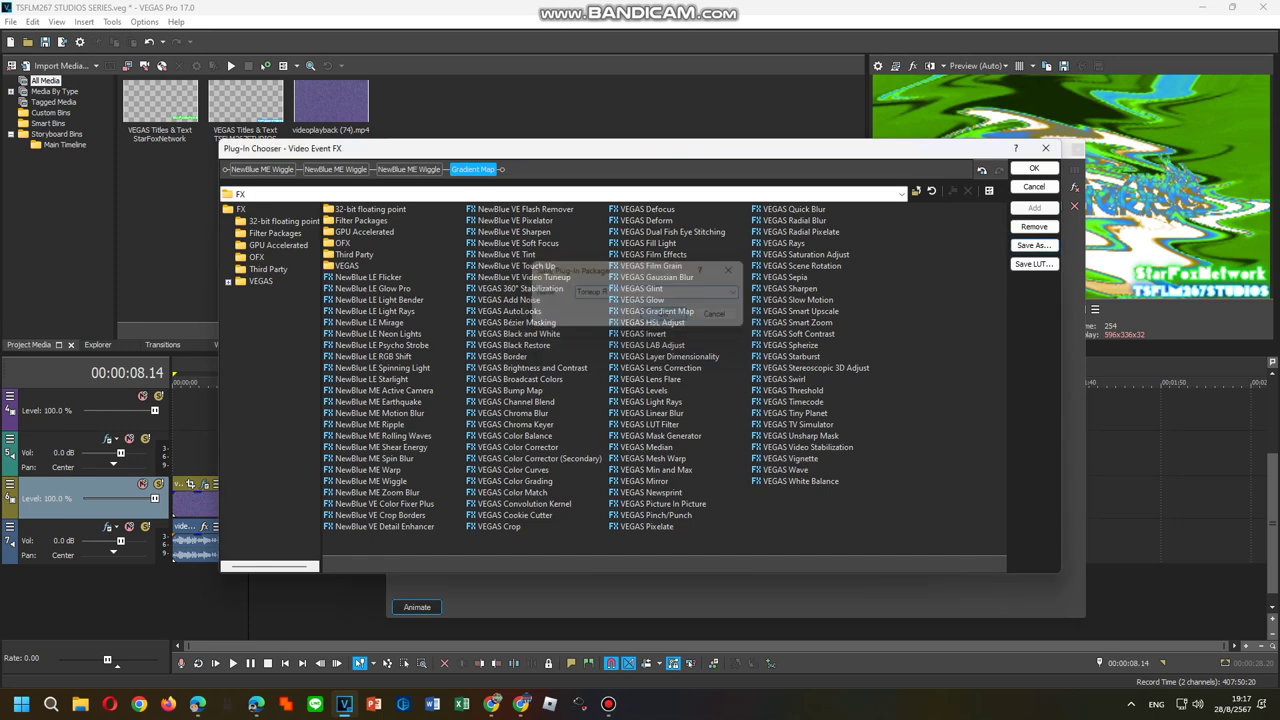
{"action": "left_click", "coordinate": [1034, 168]}
{"action": "left_click", "coordinate": [1078, 149]}
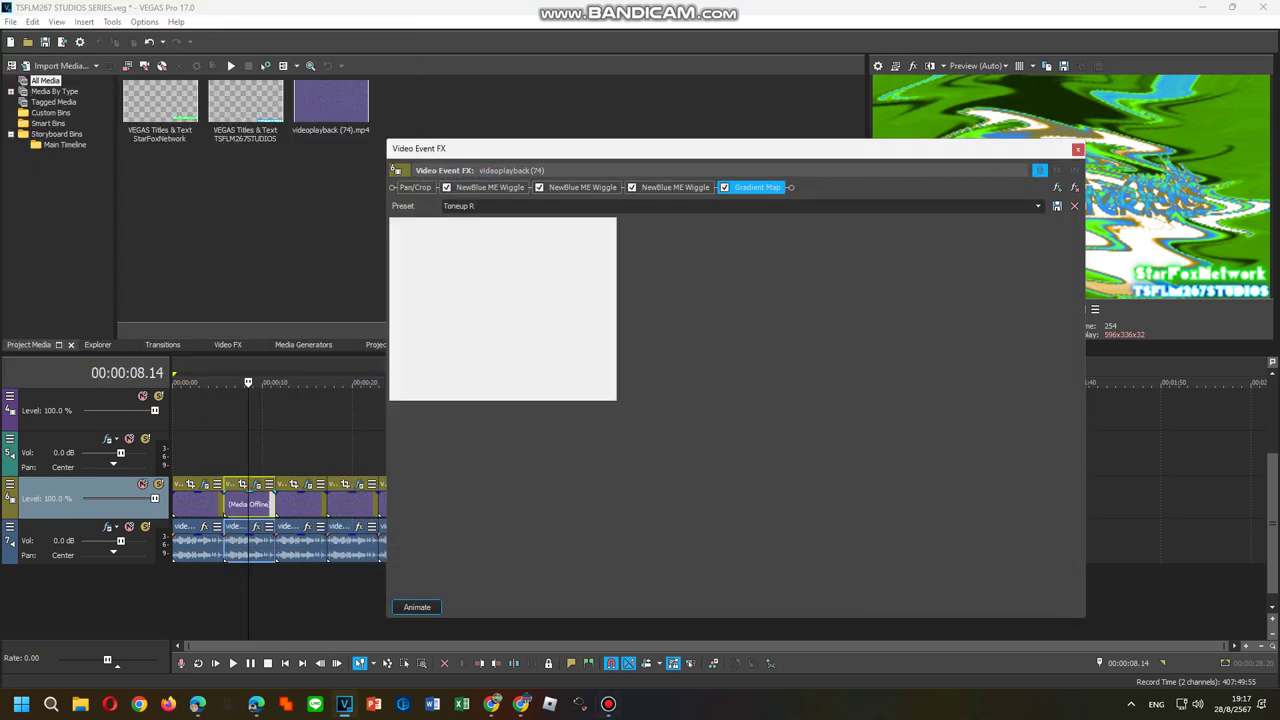
Step: In the third clip's Gradient Map, shift the colour points toward the dark end and add a white fifth point near the light end
{"action": "left_click", "coordinate": [299, 453]}
{"action": "right_click", "coordinate": [300, 500]}
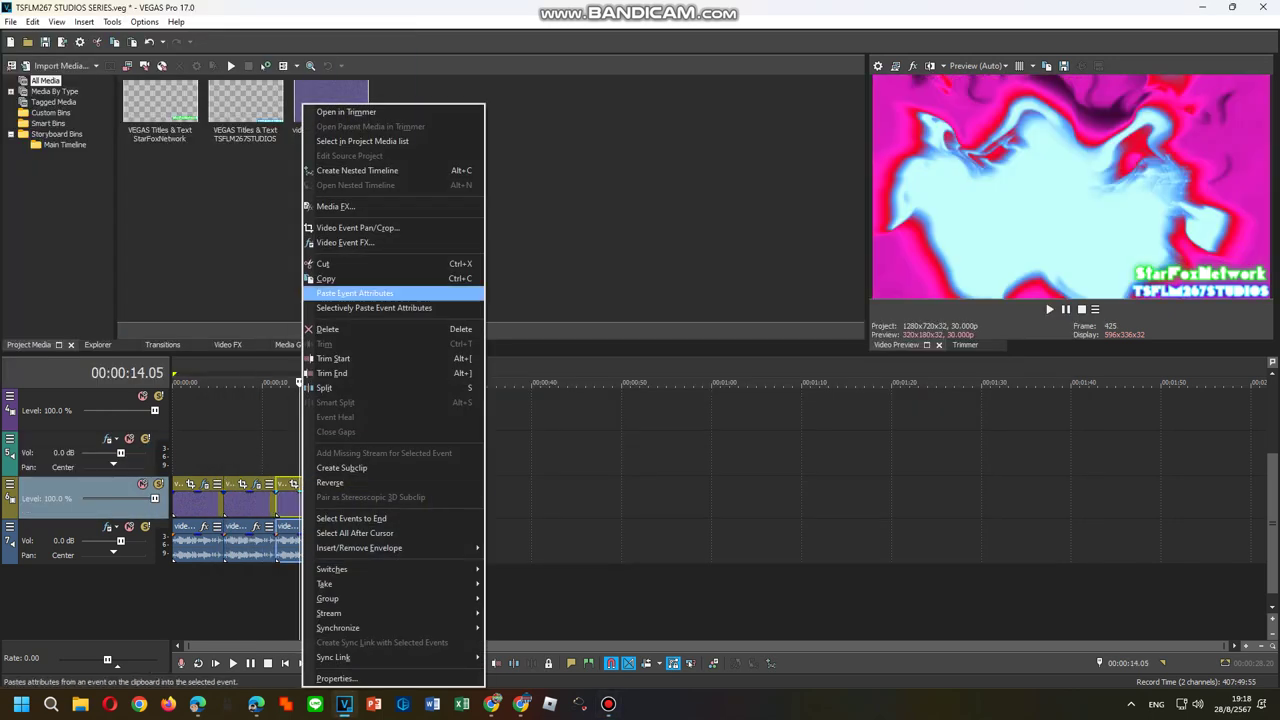
{"action": "left_click", "coordinate": [370, 243]}
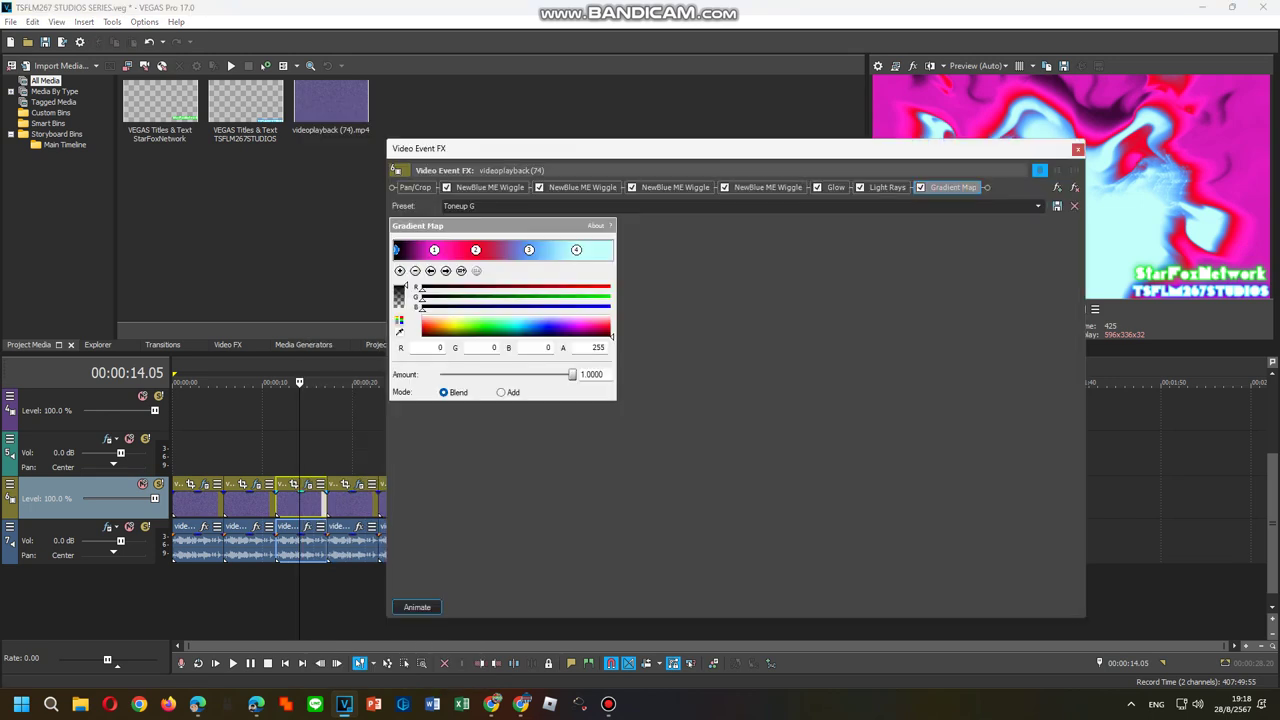
{"action": "mouse_move", "coordinate": [434, 250]}
{"action": "left_mouse_down"}
{"action": "mouse_move", "coordinate": [421, 250]}
{"action": "mouse_move", "coordinate": [449, 250]}
{"action": "left_mouse_up"}
{"action": "left_click_drag", "start_coordinate": [529, 250], "coordinate": [487, 250]}
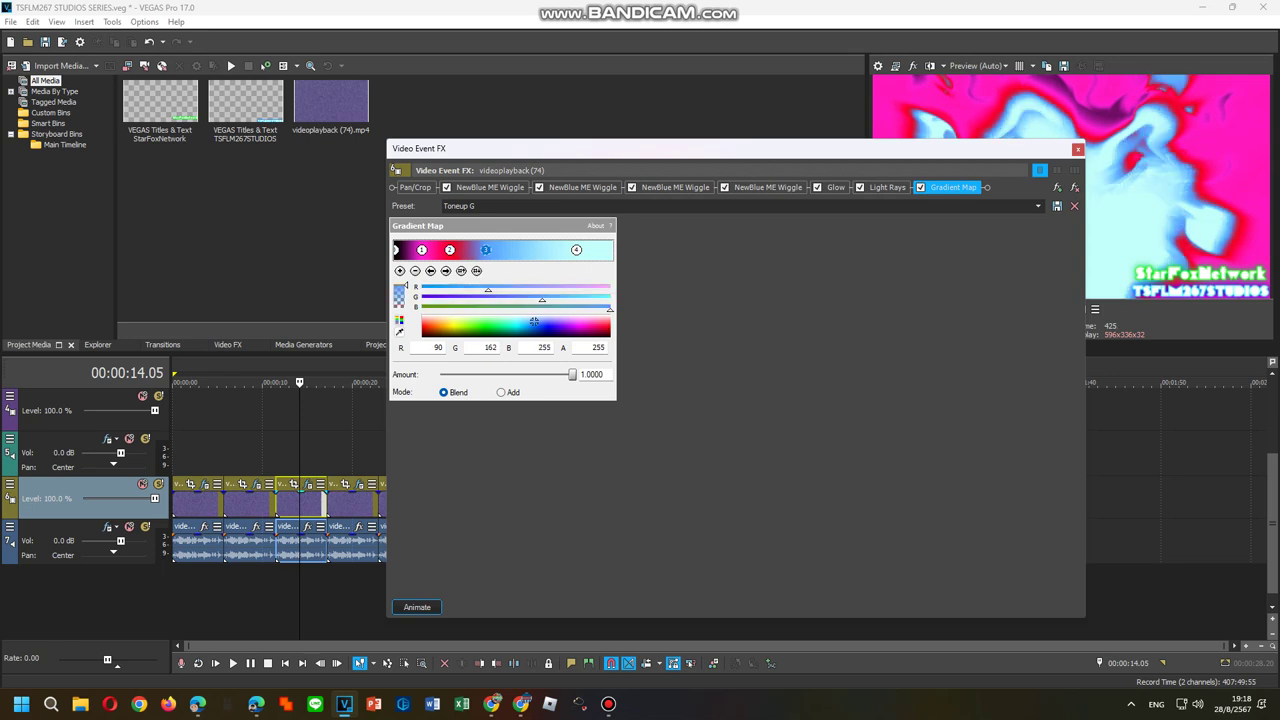
{"action": "mouse_move", "coordinate": [576, 250]}
{"action": "left_mouse_down"}
{"action": "mouse_move", "coordinate": [520, 250]}
{"action": "mouse_move", "coordinate": [579, 250]}
{"action": "left_mouse_up"}
{"action": "double_click", "coordinate": [594, 250]}
{"action": "left_click_drag", "start_coordinate": [560, 320], "coordinate": [560, 312]}
Step: Recolour gradient points one to four as blue (0, 34, 240), green, yellow and orange-red (255, 76, 45)
{"action": "left_click", "coordinate": [421, 250]}
{"action": "left_click", "coordinate": [542, 326]}
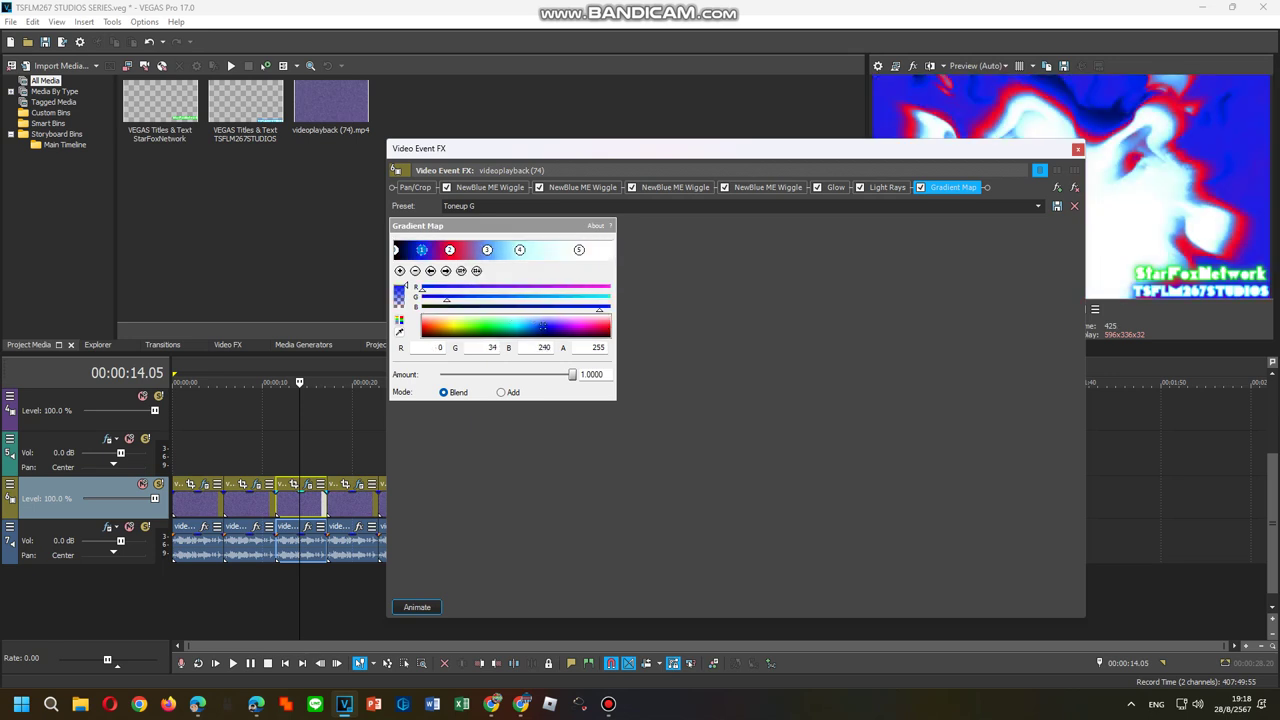
{"action": "left_click", "coordinate": [449, 249]}
{"action": "left_click", "coordinate": [485, 326]}
{"action": "left_click", "coordinate": [487, 249]}
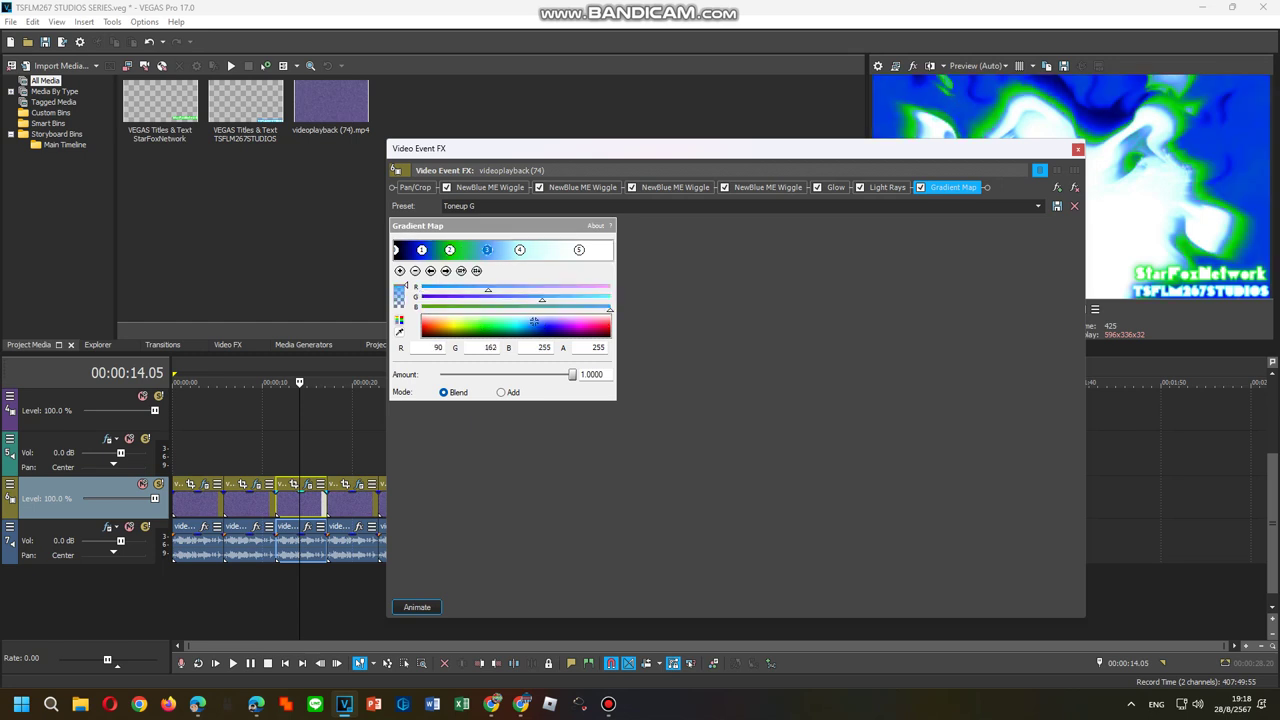
{"action": "left_click", "coordinate": [448, 322]}
{"action": "left_click", "coordinate": [520, 250]}
{"action": "left_click", "coordinate": [427, 324]}
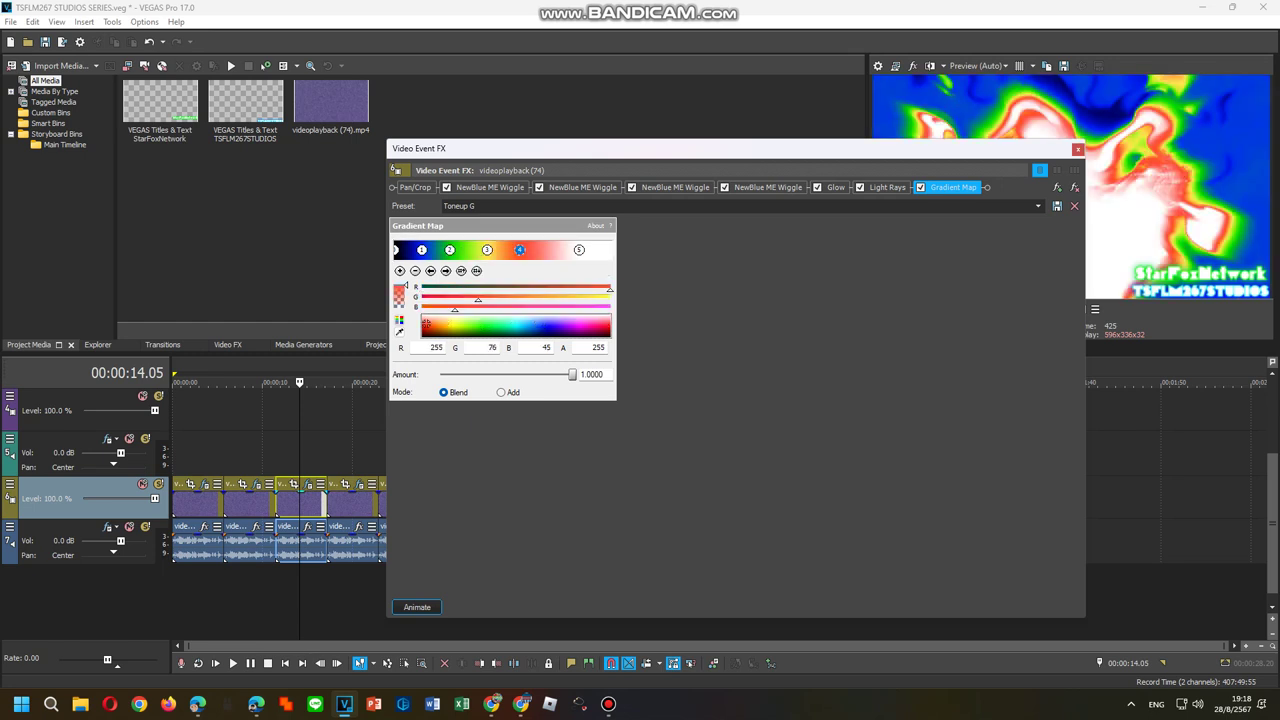
Step: Rename the third clip's Gradient Map preset to "Toneup S"
{"action": "left_click", "coordinate": [460, 206]}
{"action": "left_click", "coordinate": [477, 206]}
{"action": "key", "text": "shift+Left"}
Step: Save the third clip's effect chain as a plug-in package named "Toneup S" and close its effects window
{"action": "left_click", "coordinate": [1057, 187]}
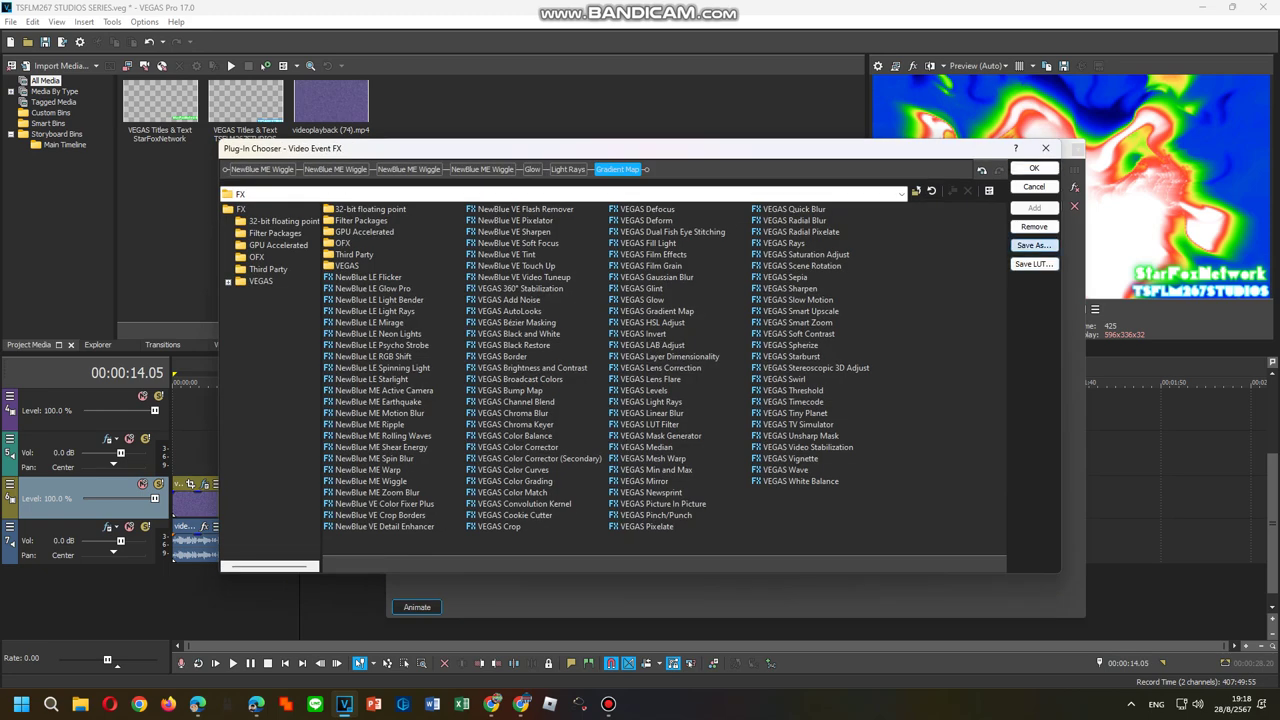
{"action": "left_click", "coordinate": [1034, 245]}
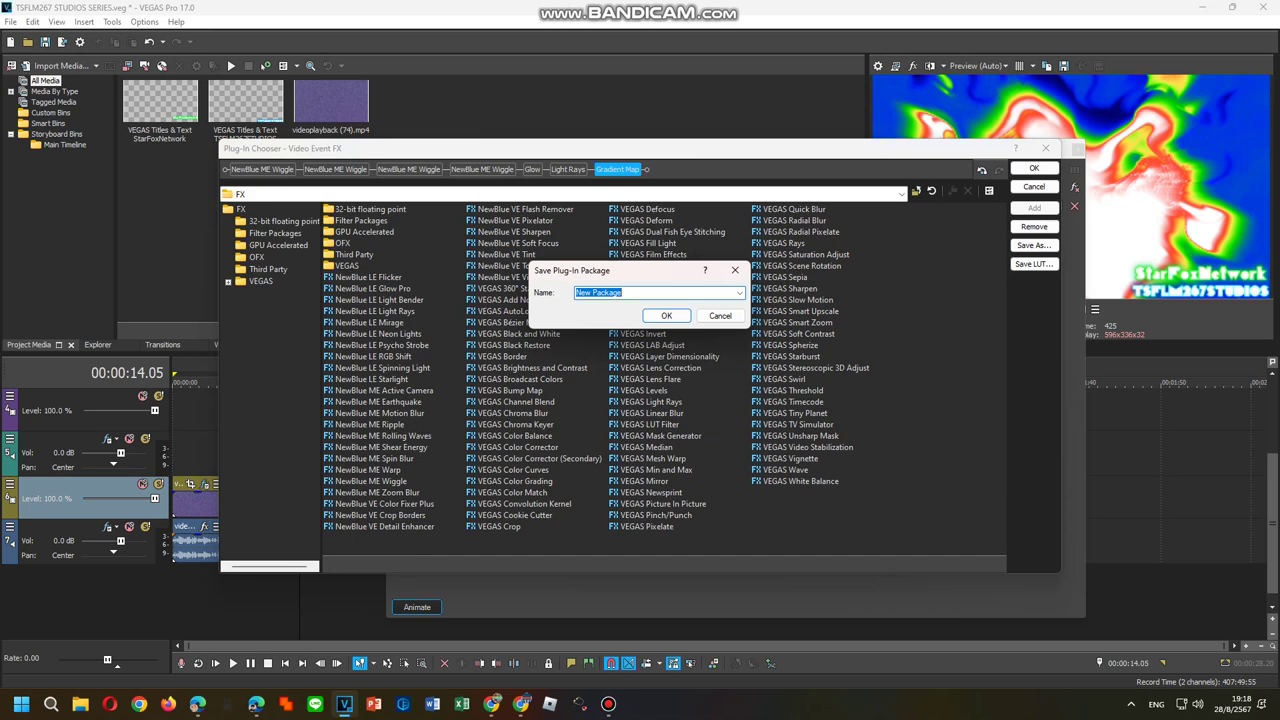
{"action": "type", "text": "Toneup S"}
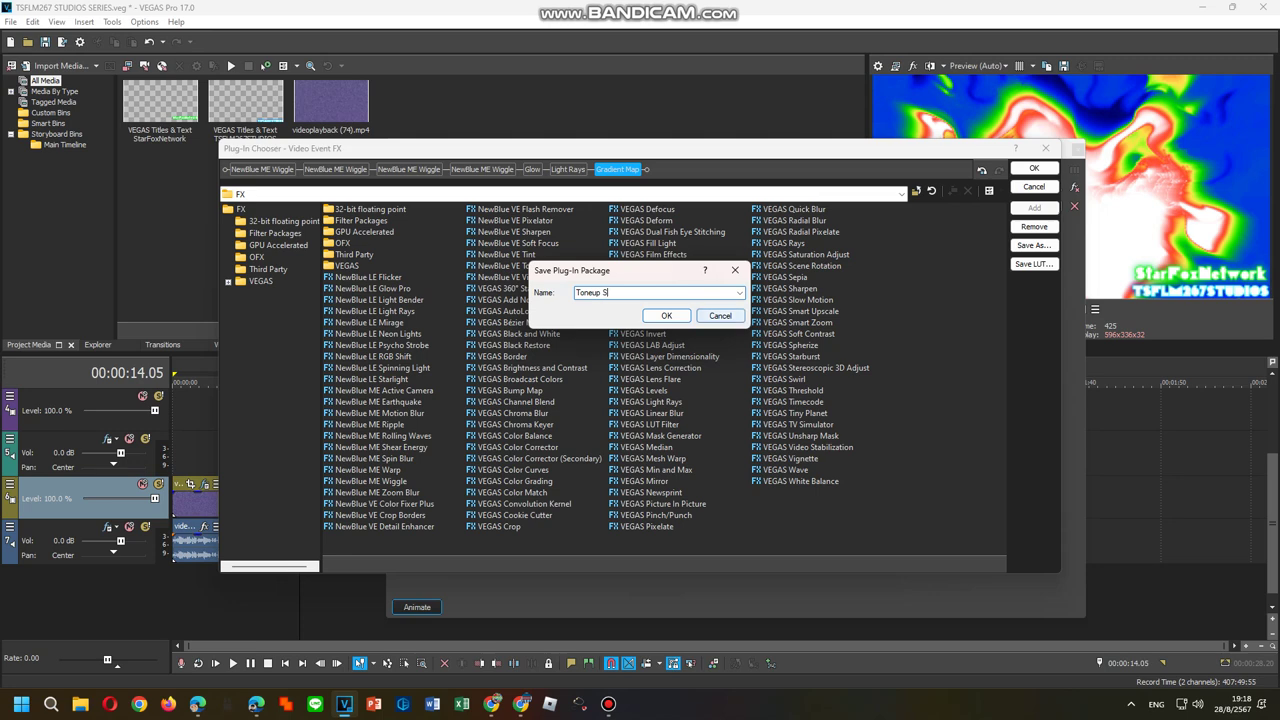
{"action": "left_click", "coordinate": [666, 316]}
{"action": "left_click", "coordinate": [1034, 168]}
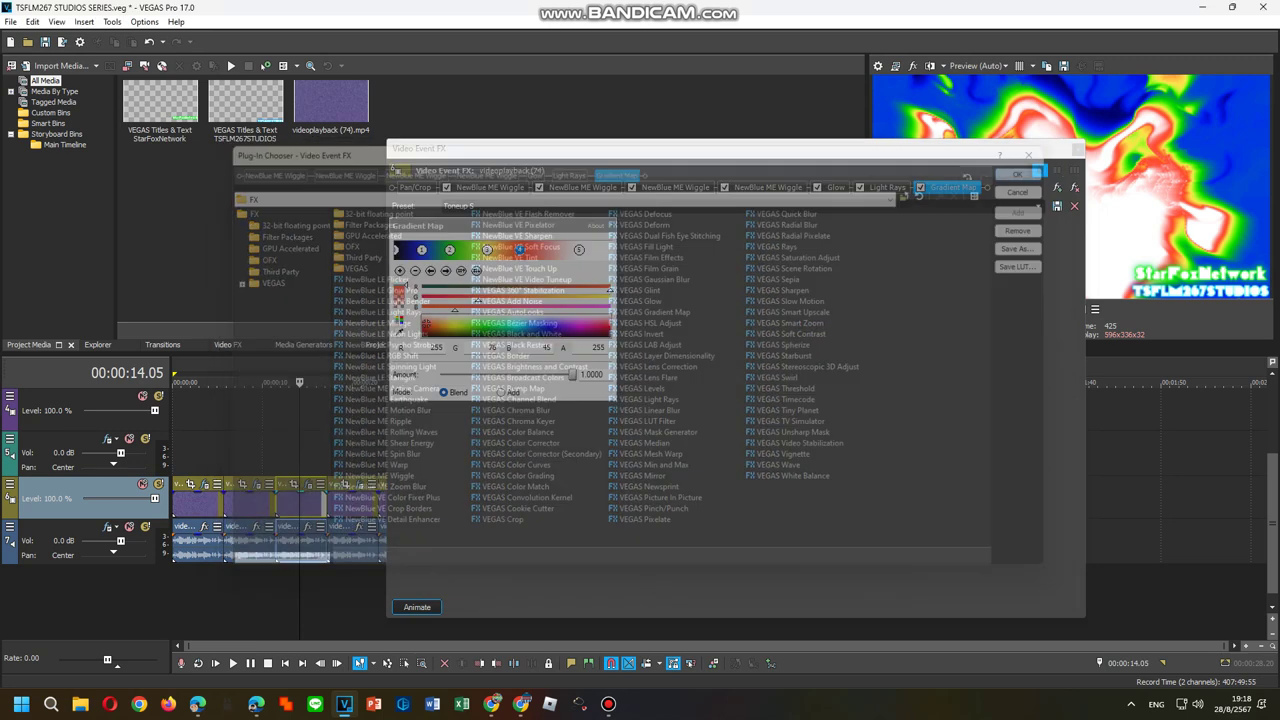
{"action": "left_click", "coordinate": [1078, 149]}
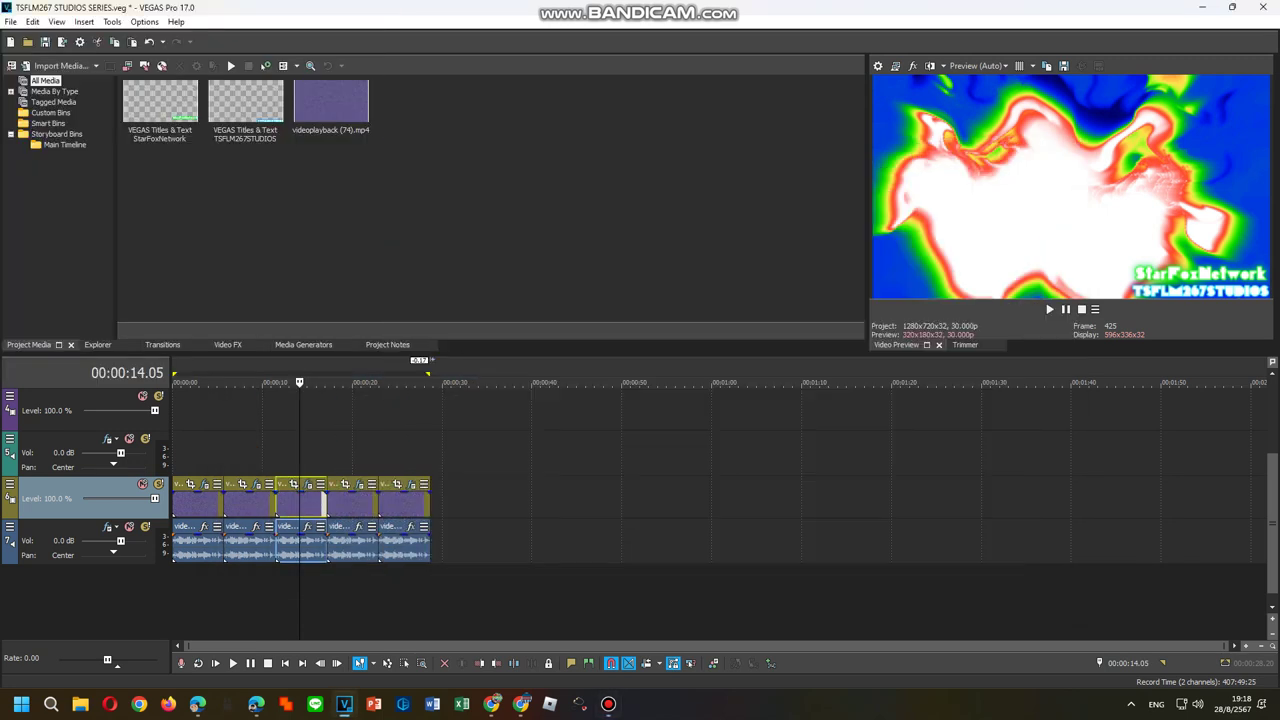
Step: Recolour the fourth clip's Gradient Map points as magenta (255, 30, 235), white, turquoise (15, 255, 207) and dark blue (0, 33, 180)
{"action": "right_click", "coordinate": [350, 505]}
{"action": "left_click", "coordinate": [400, 242]}
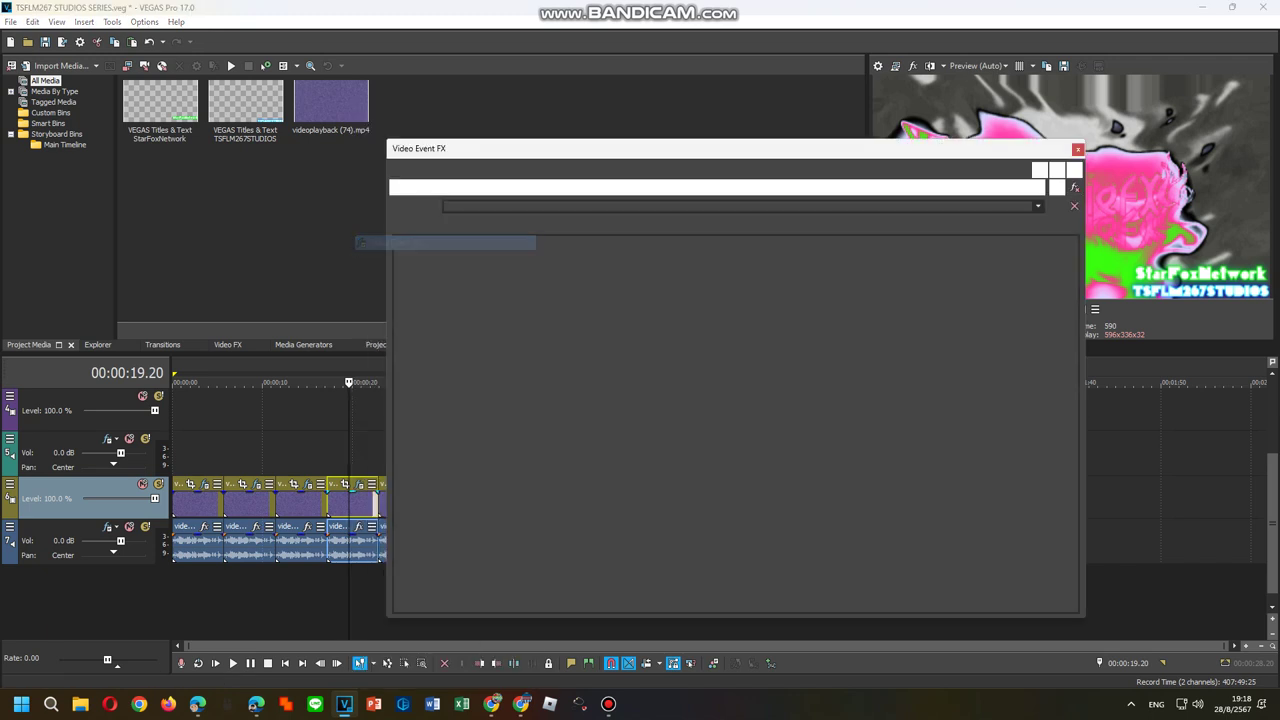
{"action": "left_click", "coordinate": [936, 188]}
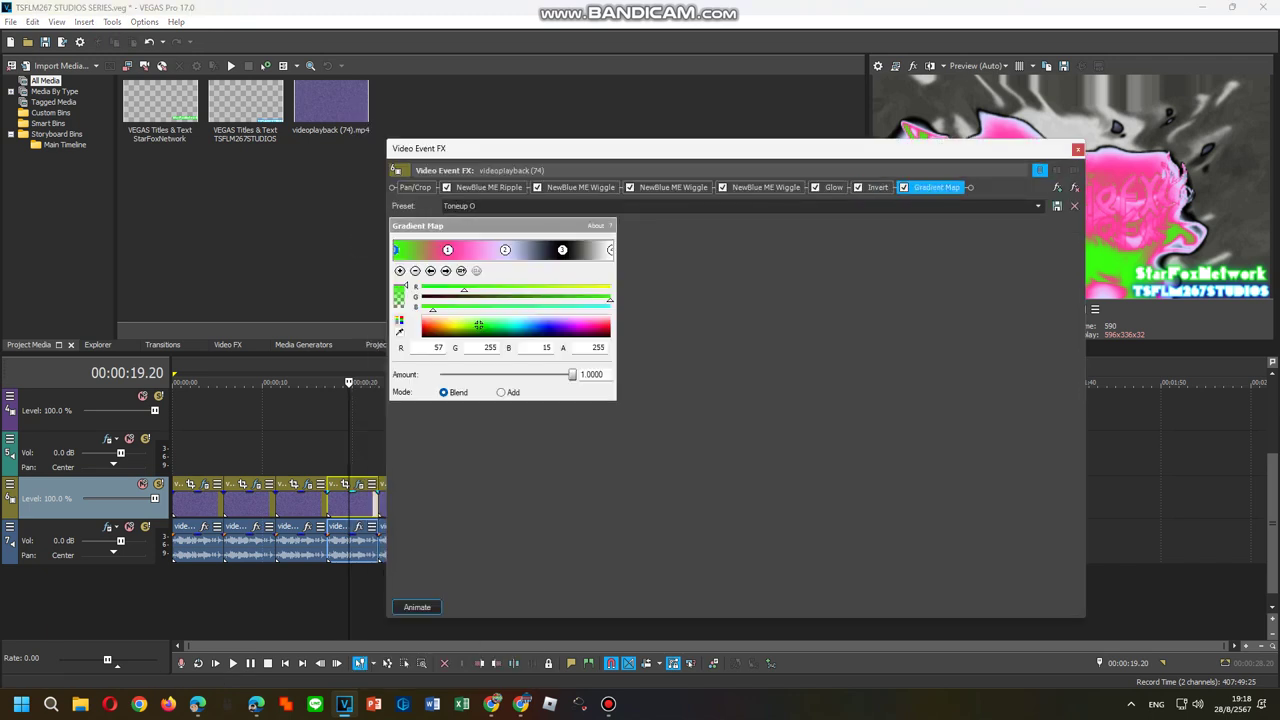
{"action": "left_click_drag", "start_coordinate": [479, 325], "coordinate": [581, 323]}
{"action": "left_click", "coordinate": [447, 250]}
{"action": "left_click_drag", "start_coordinate": [500, 335], "coordinate": [612, 314]}
{"action": "left_click", "coordinate": [505, 250]}
{"action": "left_click", "coordinate": [511, 325]}
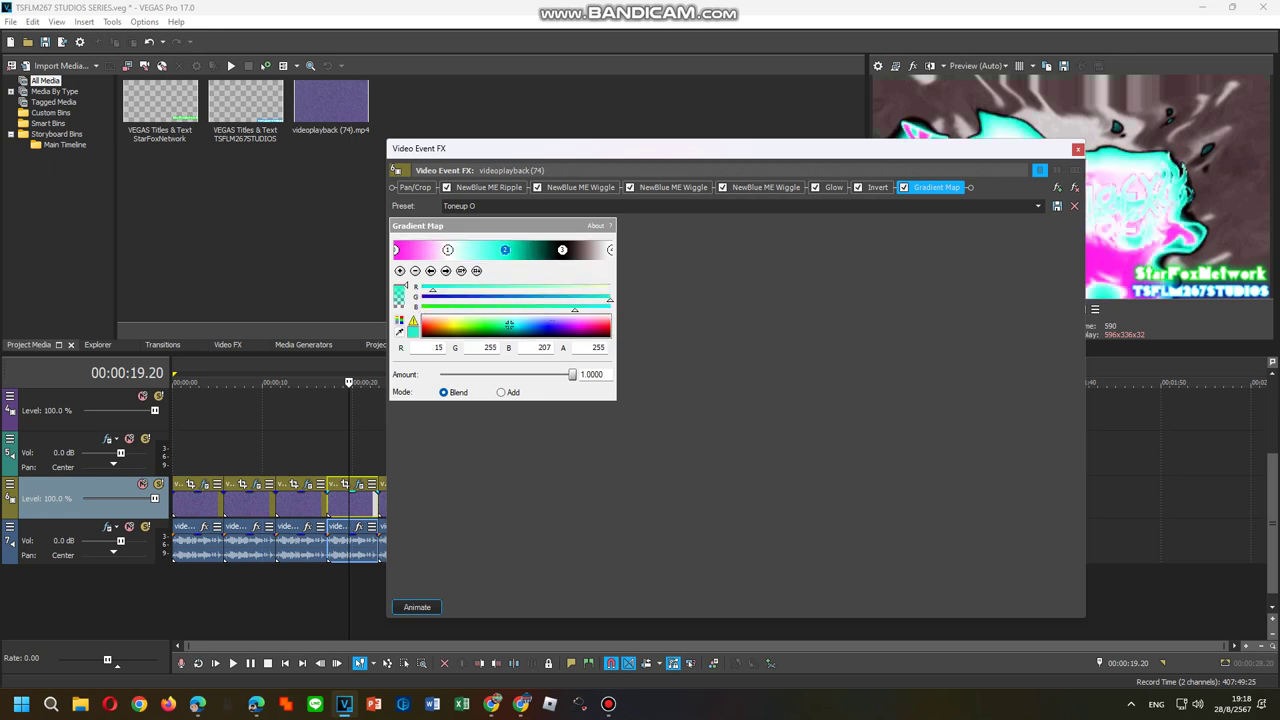
{"action": "left_click", "coordinate": [562, 250]}
{"action": "left_click", "coordinate": [541, 328]}
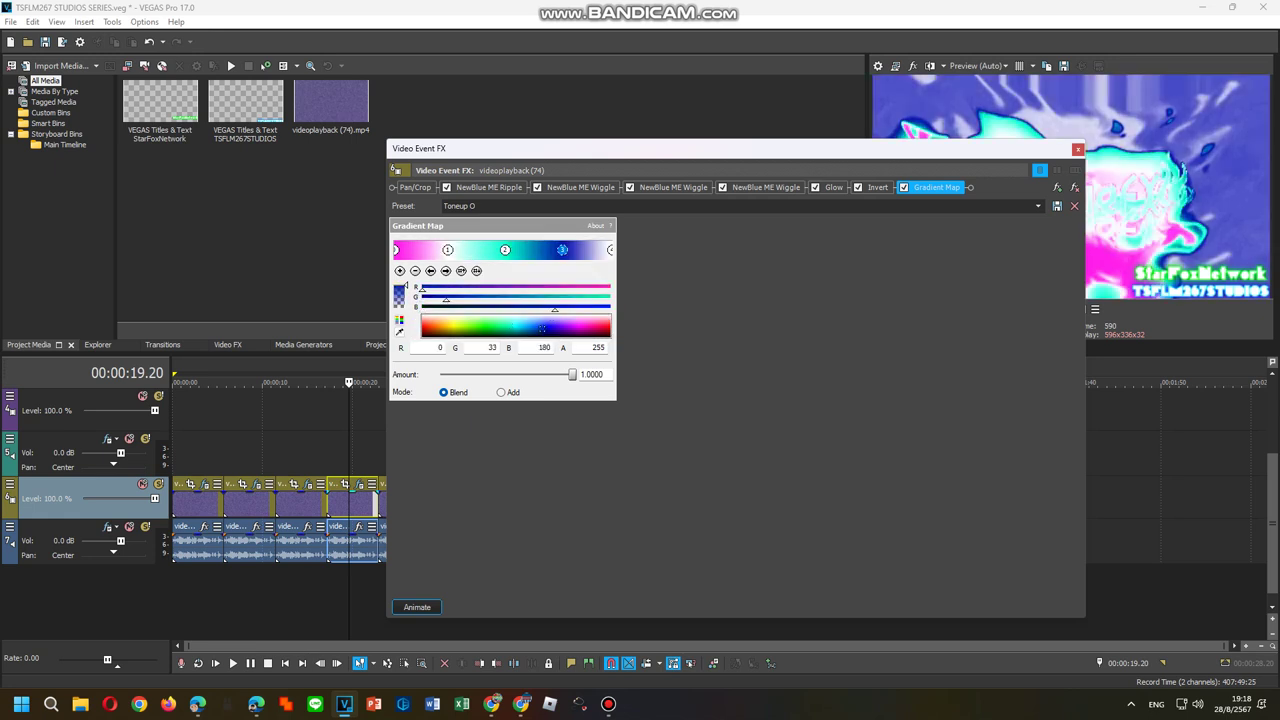
Step: Rename the fourth clip's Gradient Map preset to "Toneup T"
{"action": "double_click", "coordinate": [472, 206]}
{"action": "key", "text": "BackSpace"}
{"action": "type", "text": "T"}
Step: Save the fourth clip's Toneup T effect chain as a new plug-in package
{"action": "left_click", "coordinate": [1057, 187]}
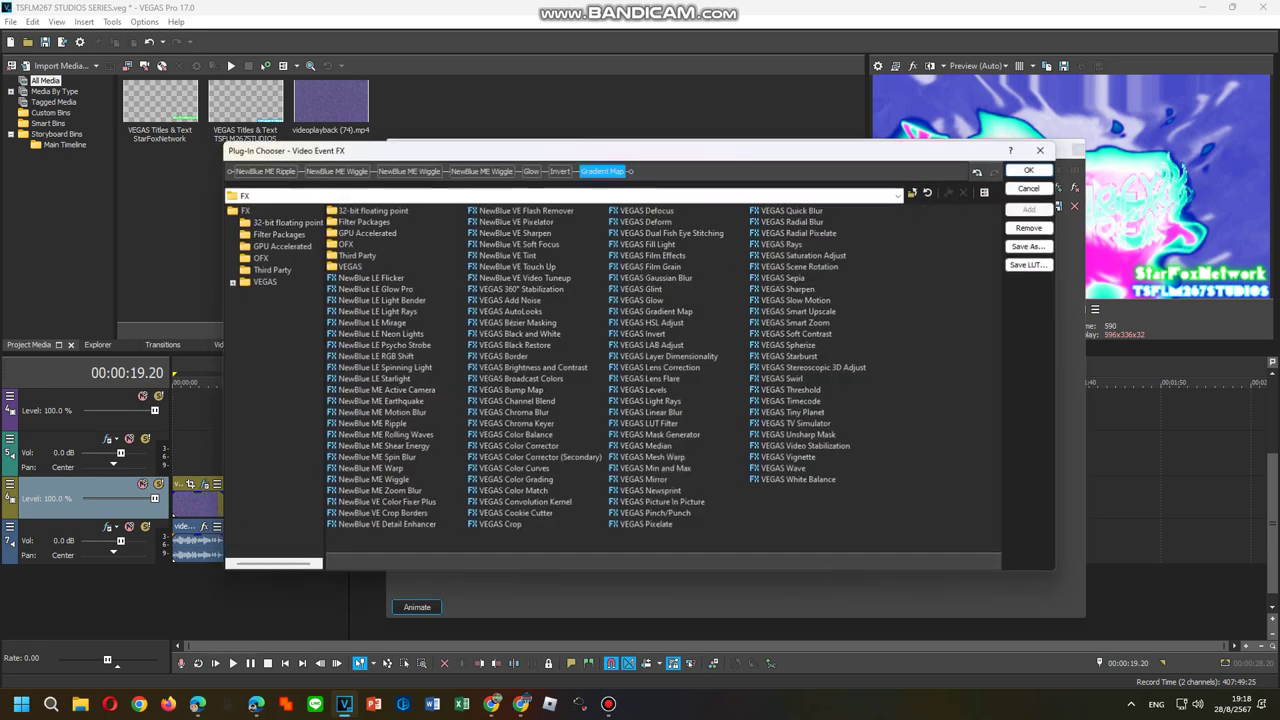
{"action": "left_click", "coordinate": [1034, 245]}
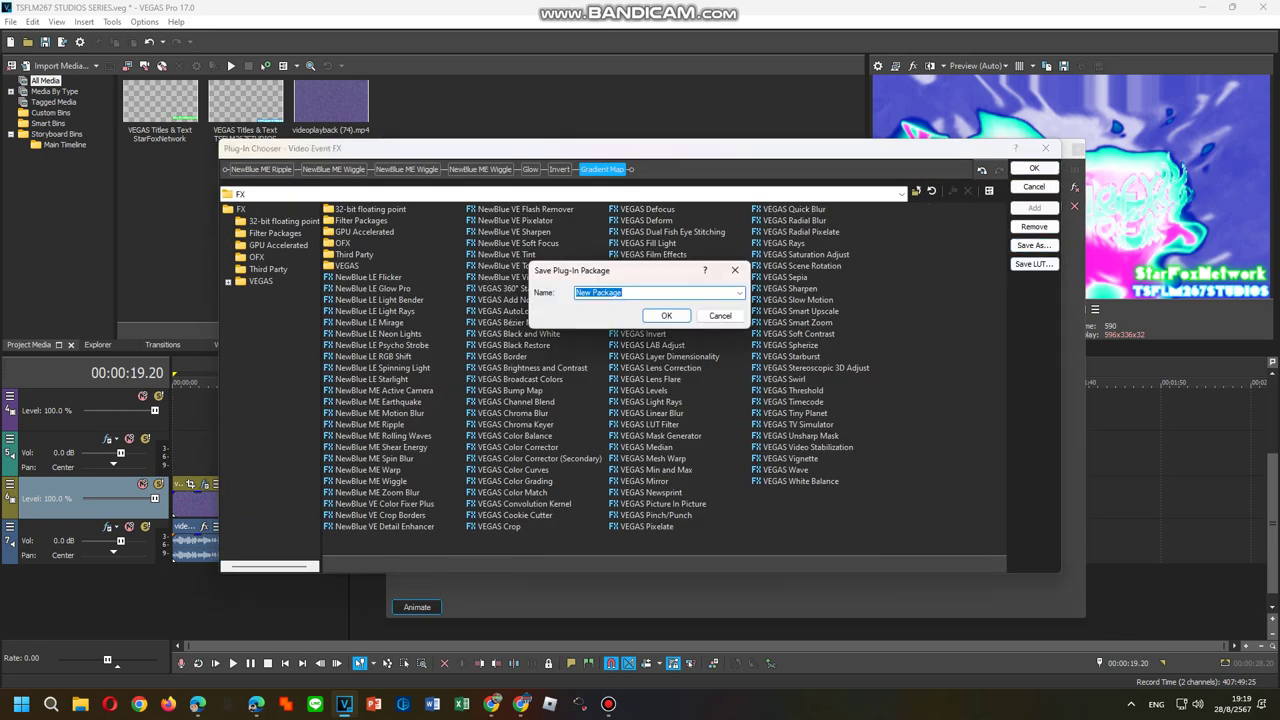
{"action": "type", "text": "Toneup"}
{"action": "key", "text": "Return"}
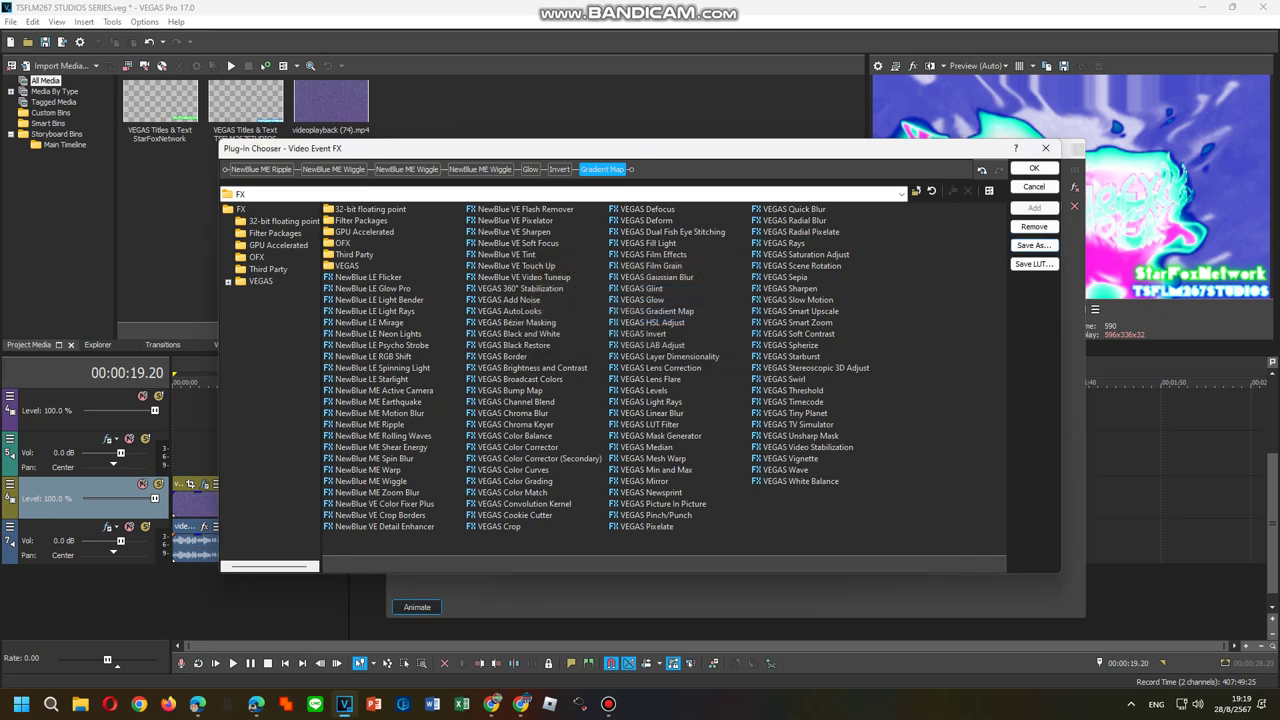
{"action": "left_click", "coordinate": [1034, 168]}
{"action": "left_click", "coordinate": [608, 704]}
{"action": "left_click", "coordinate": [608, 704]}
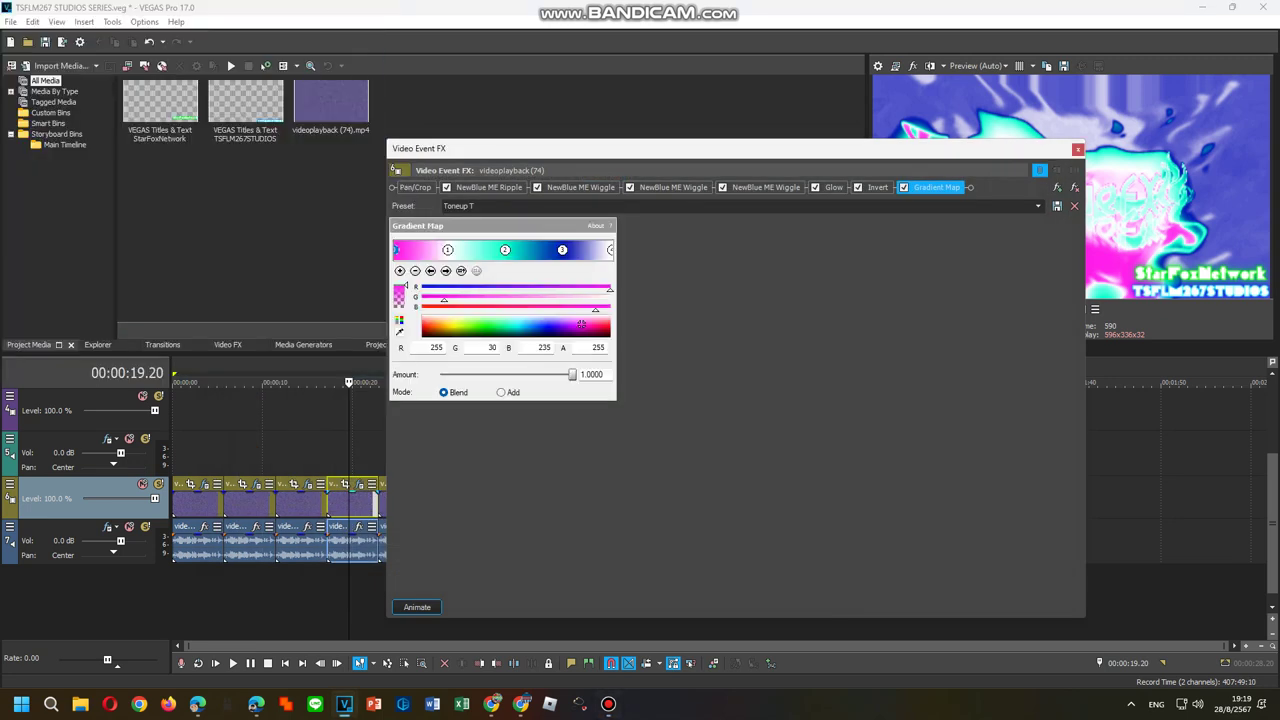
Step: Close the fourth clip's effects, open the fifth clip's video effects and name its Gradient Map preset "Toneup U"
{"action": "left_click", "coordinate": [1078, 149]}
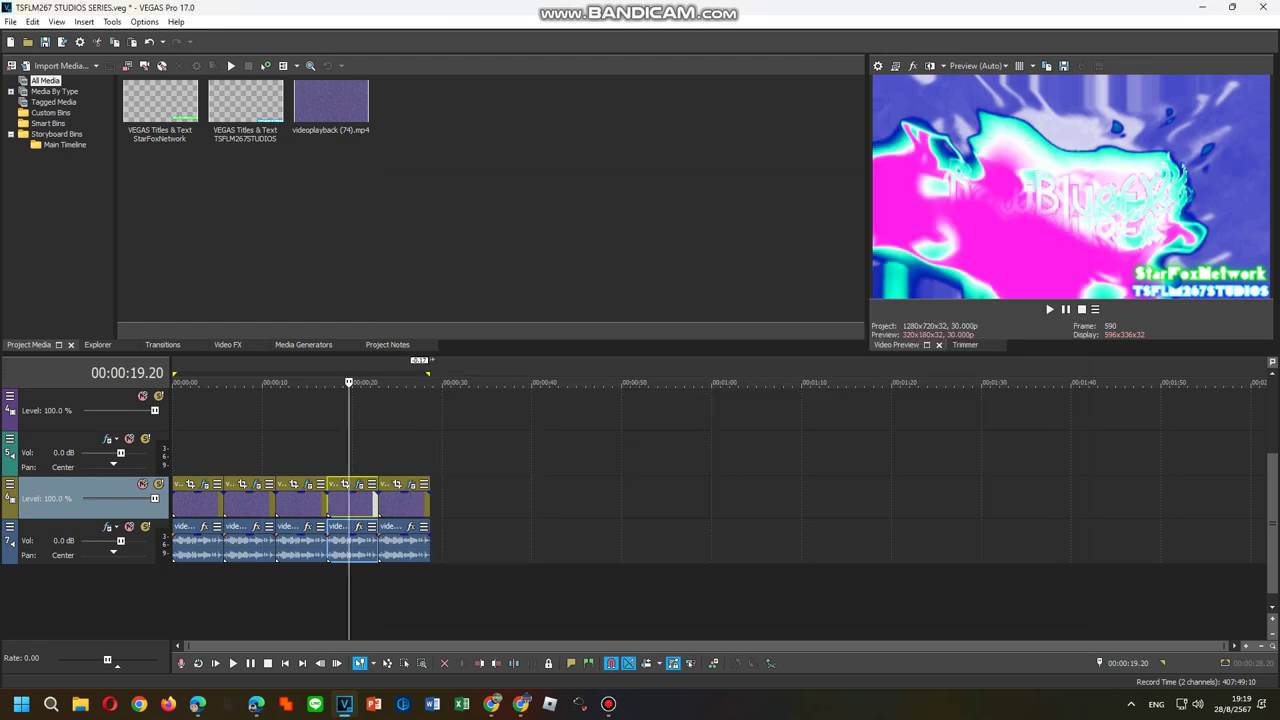
{"action": "left_click", "coordinate": [414, 457]}
{"action": "right_click", "coordinate": [404, 502]}
{"action": "left_click", "coordinate": [446, 242]}
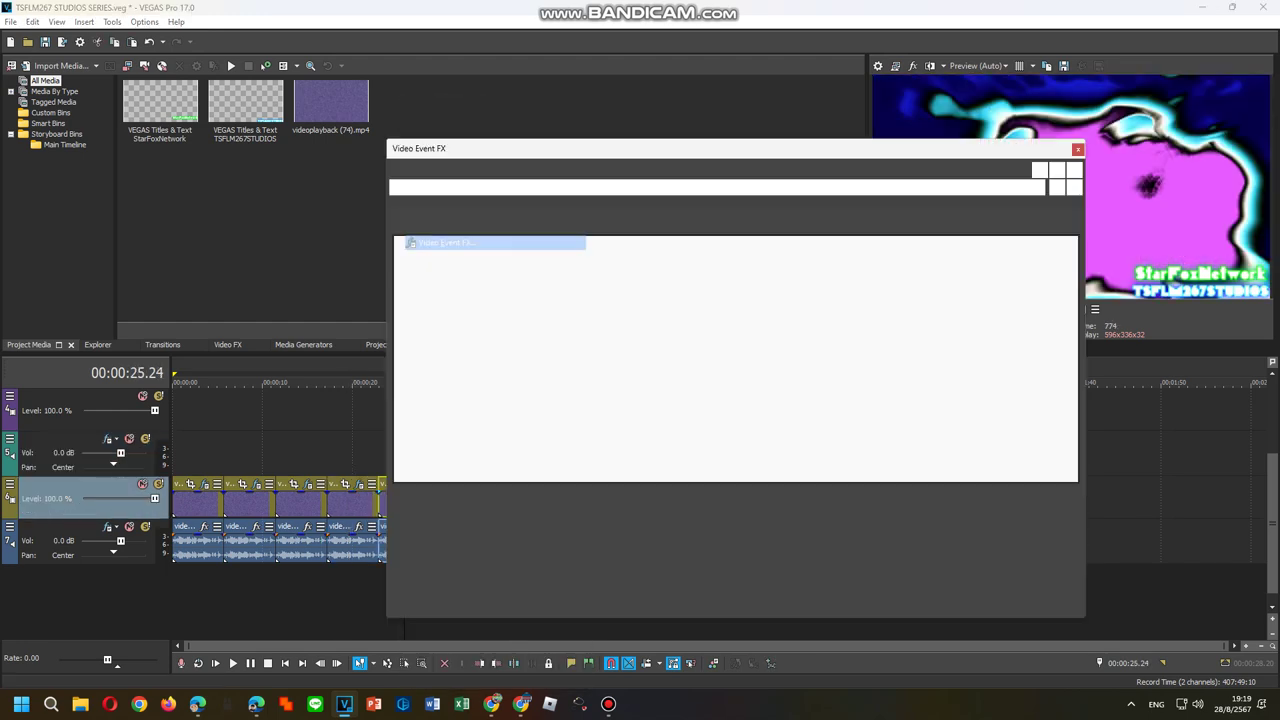
{"action": "mouse_move", "coordinate": [478, 206]}
{"action": "left_mouse_down"}
{"action": "mouse_move", "coordinate": [443, 206]}
{"action": "mouse_move", "coordinate": [470, 206]}
{"action": "left_mouse_up"}
{"action": "type", "text": "U"}
{"action": "key", "text": "Return"}
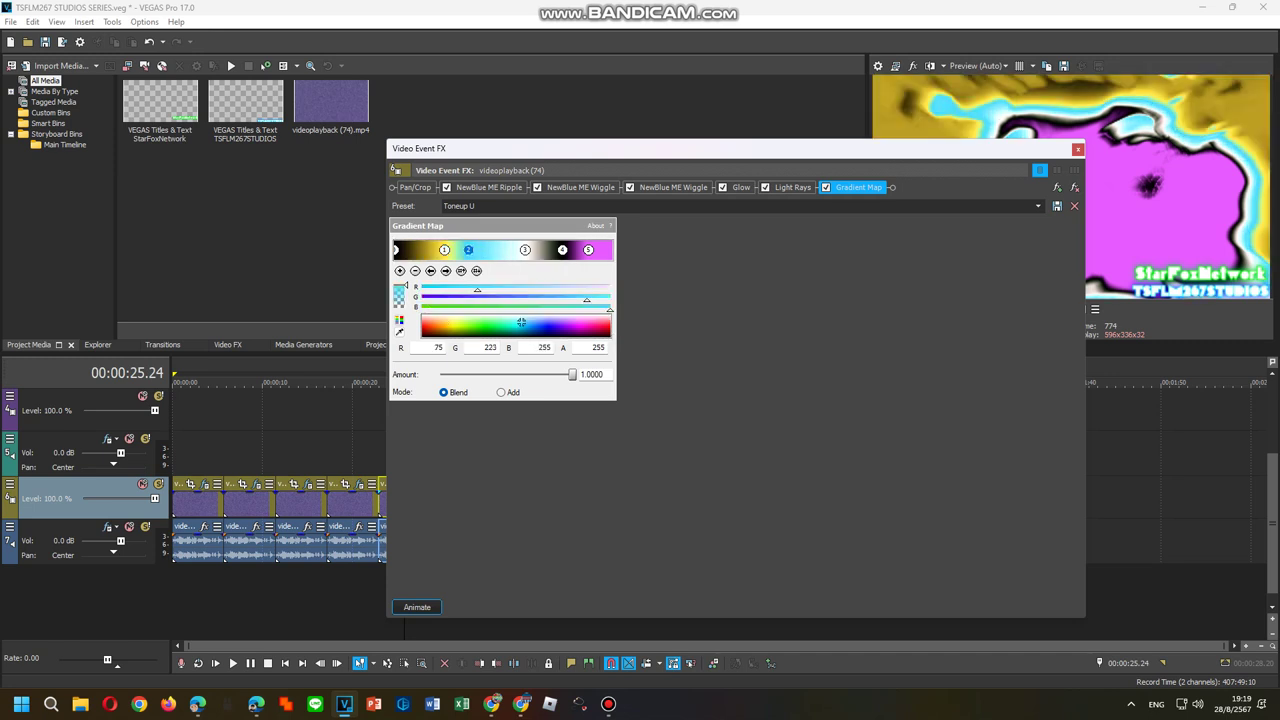
Step: Rework the fifth clip's Gradient Map with dark maroon after the yellow point, followed by cyan, white and black (0, 0, 0)
{"action": "left_click_drag", "start_coordinate": [521, 322], "coordinate": [594, 334]}
{"action": "left_click_drag", "start_coordinate": [525, 250], "coordinate": [572, 250]}
{"action": "left_click", "coordinate": [518, 324]}
{"action": "left_click", "coordinate": [518, 317]}
{"action": "left_click_drag", "start_coordinate": [575, 321], "coordinate": [610, 313]}
{"action": "left_click", "coordinate": [430, 270]}
{"action": "left_click", "coordinate": [446, 270]}
{"action": "left_click", "coordinate": [446, 270]}
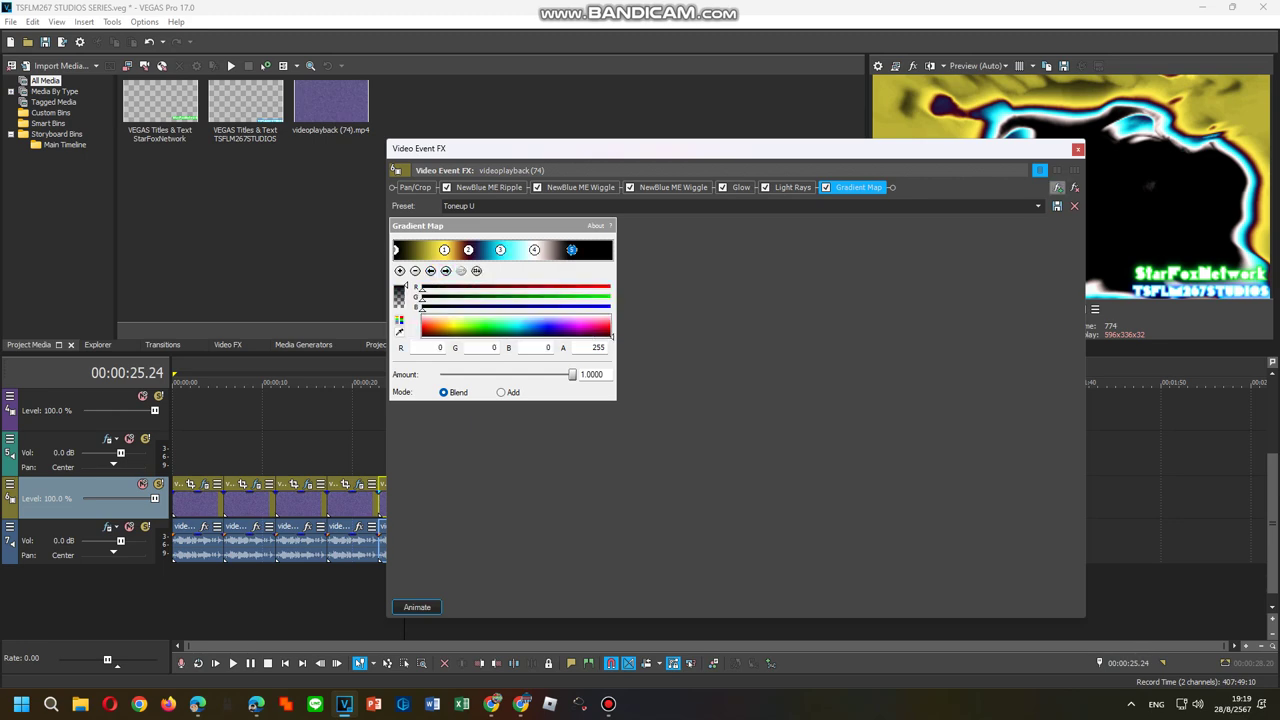
Step: Save the fifth clip's effect chain as a plug-in package named "Toneup U" and close its effects window
{"action": "left_click", "coordinate": [1057, 188]}
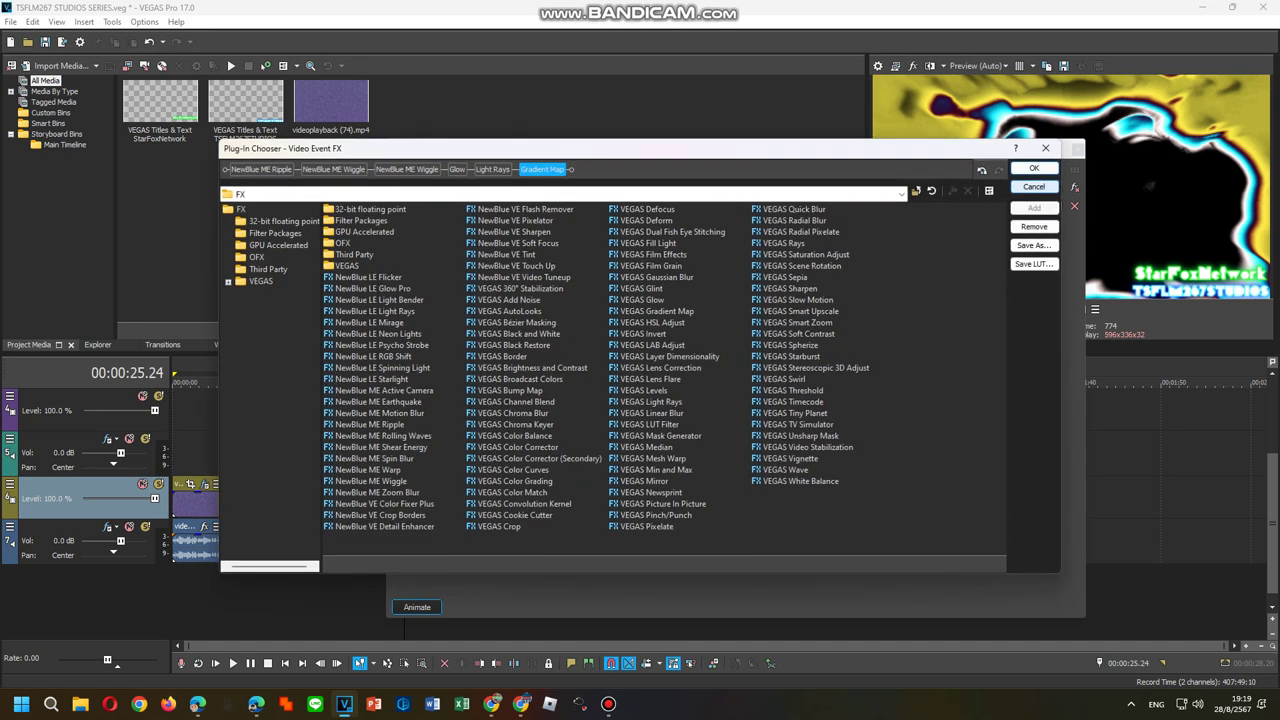
{"action": "left_click", "coordinate": [1033, 245]}
{"action": "type", "text": "Toneup U"}
{"action": "key", "text": "Return"}
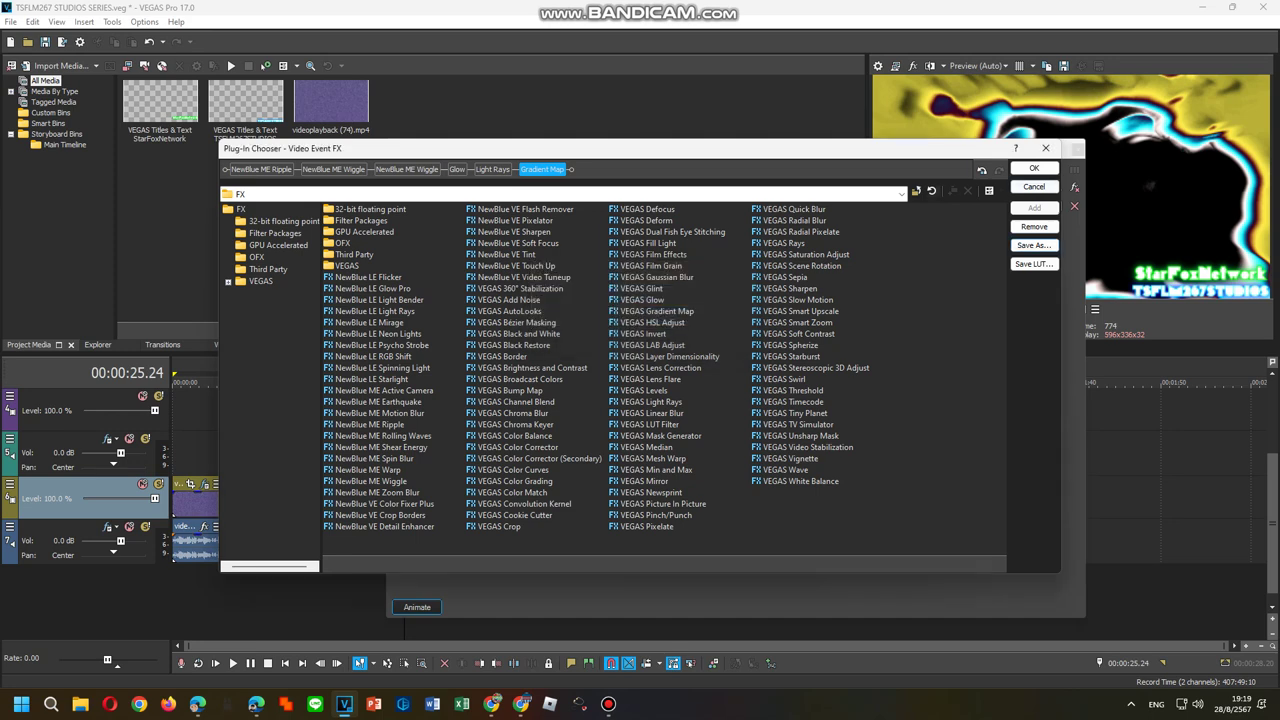
{"action": "left_click", "coordinate": [1033, 168]}
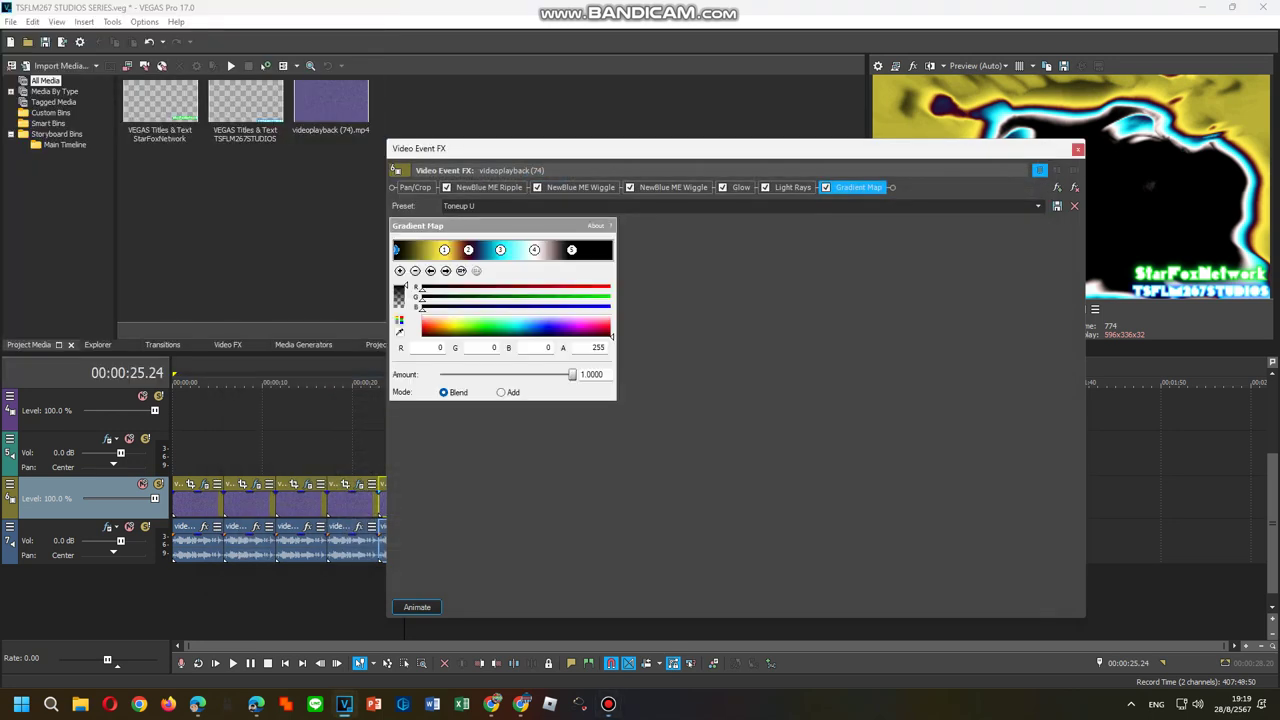
{"action": "left_click", "coordinate": [1078, 149]}
Step: Select the full project range on the timeline and apply the Toneup Q-U audio effect package to the first audio clip
{"action": "double_click", "coordinate": [250, 456]}
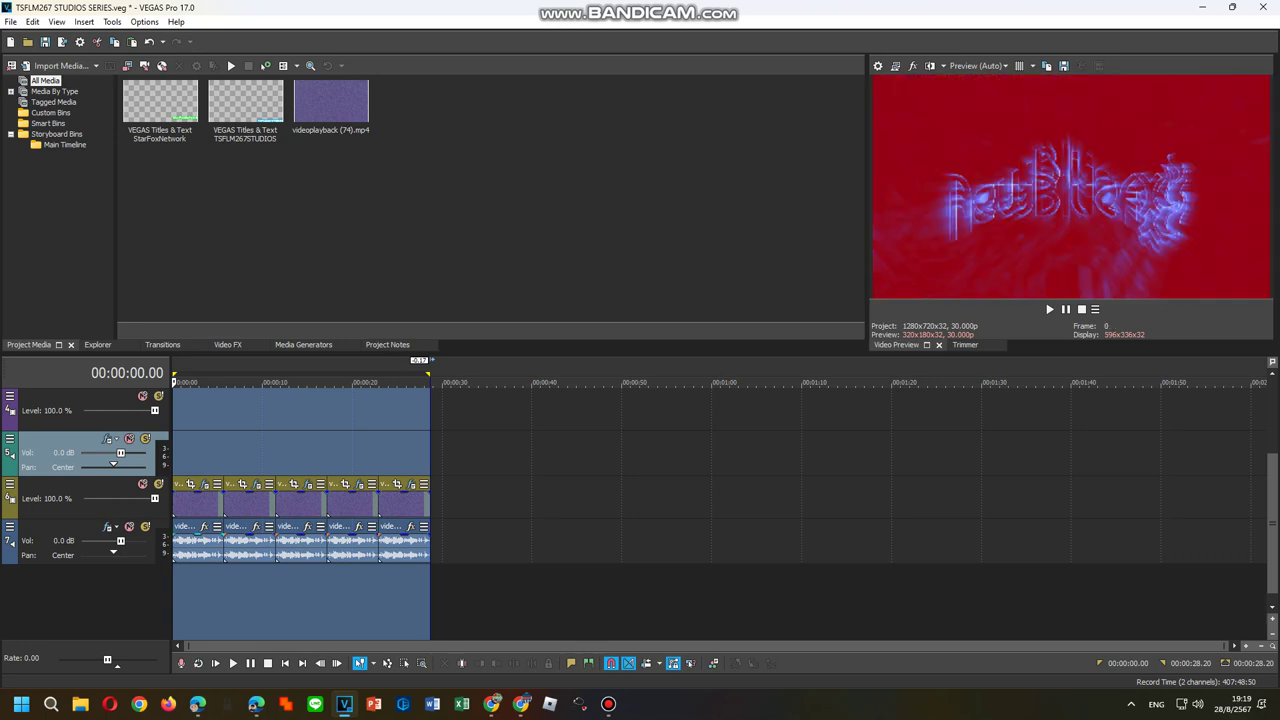
{"action": "right_click", "coordinate": [208, 545]}
{"action": "left_click", "coordinate": [252, 221]}
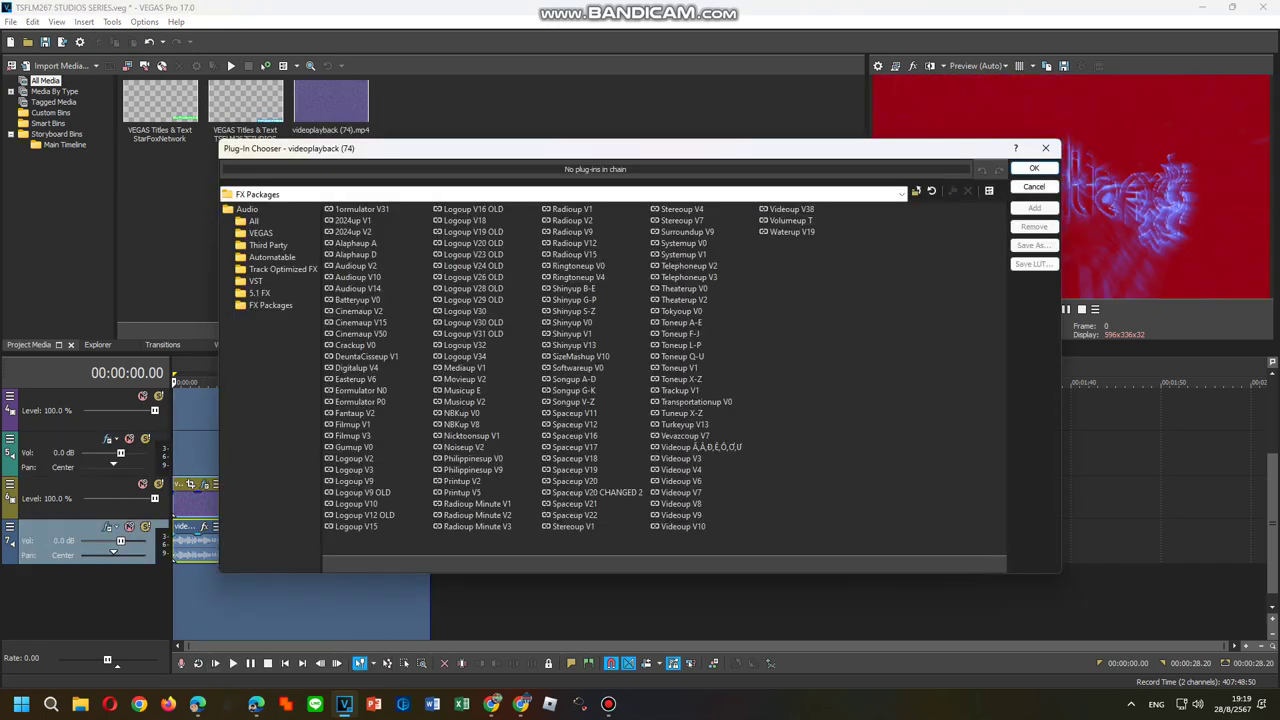
{"action": "left_click", "coordinate": [682, 357]}
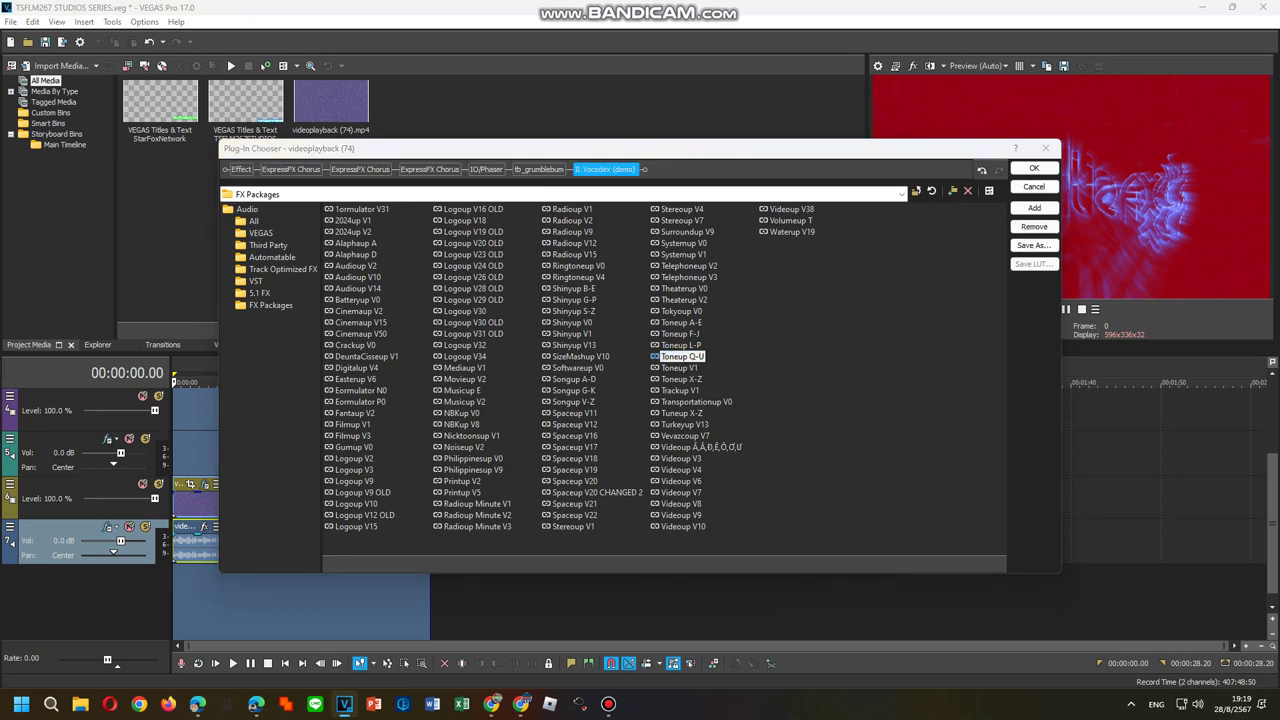
{"action": "left_click", "coordinate": [1034, 168]}
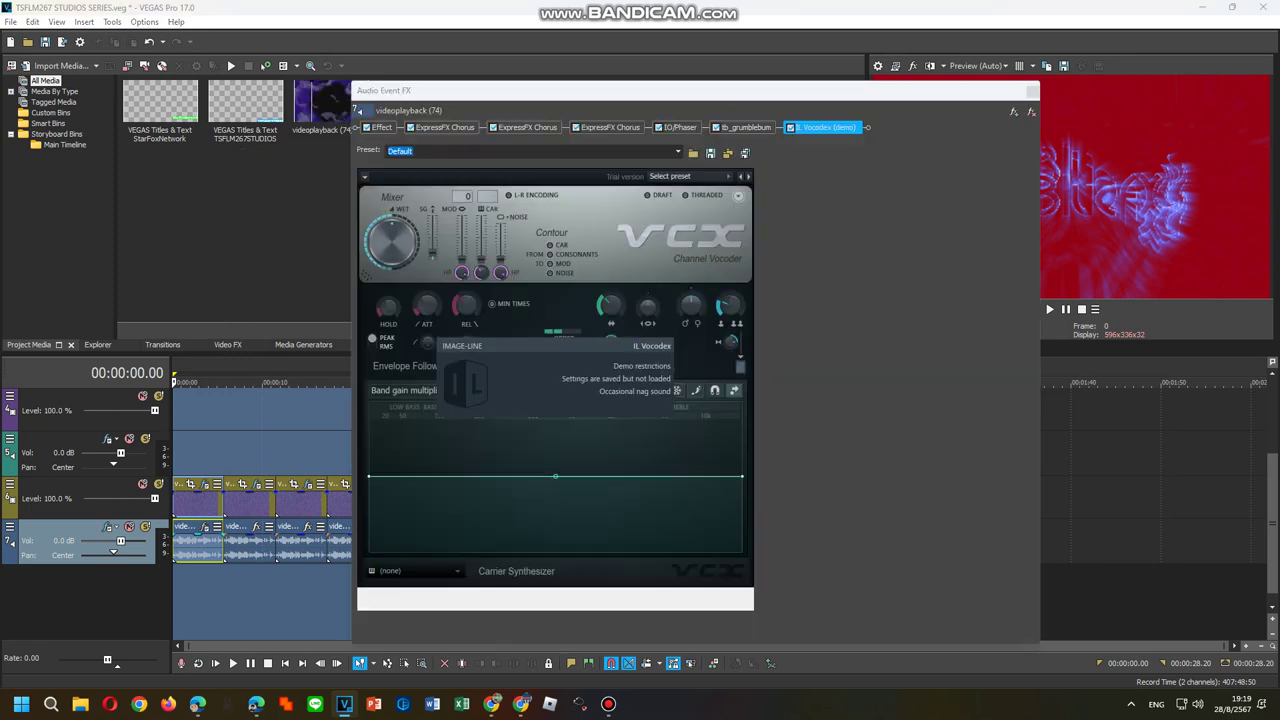
Step: Load the Clearer preset in the first audio clip's IL Vocodex with the Power carrier and close its effects window
{"action": "left_click", "coordinate": [690, 177]}
{"action": "left_click", "coordinate": [670, 302]}
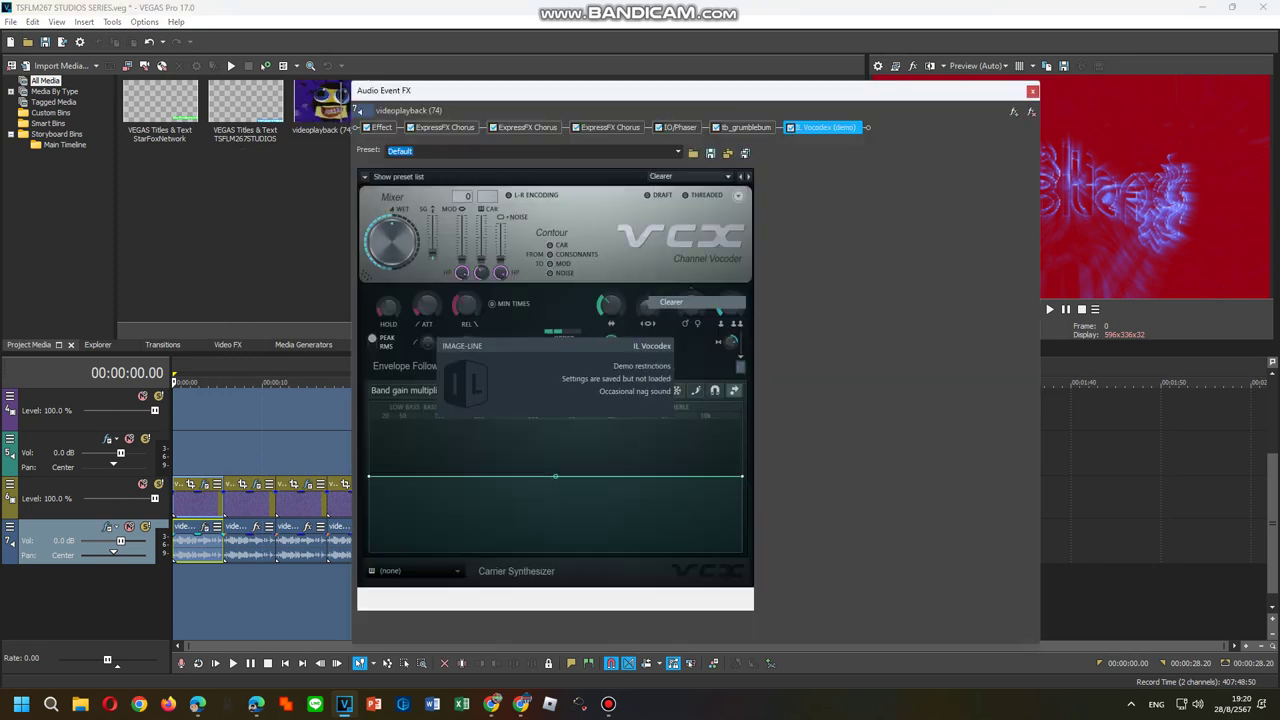
{"action": "left_click", "coordinate": [410, 571]}
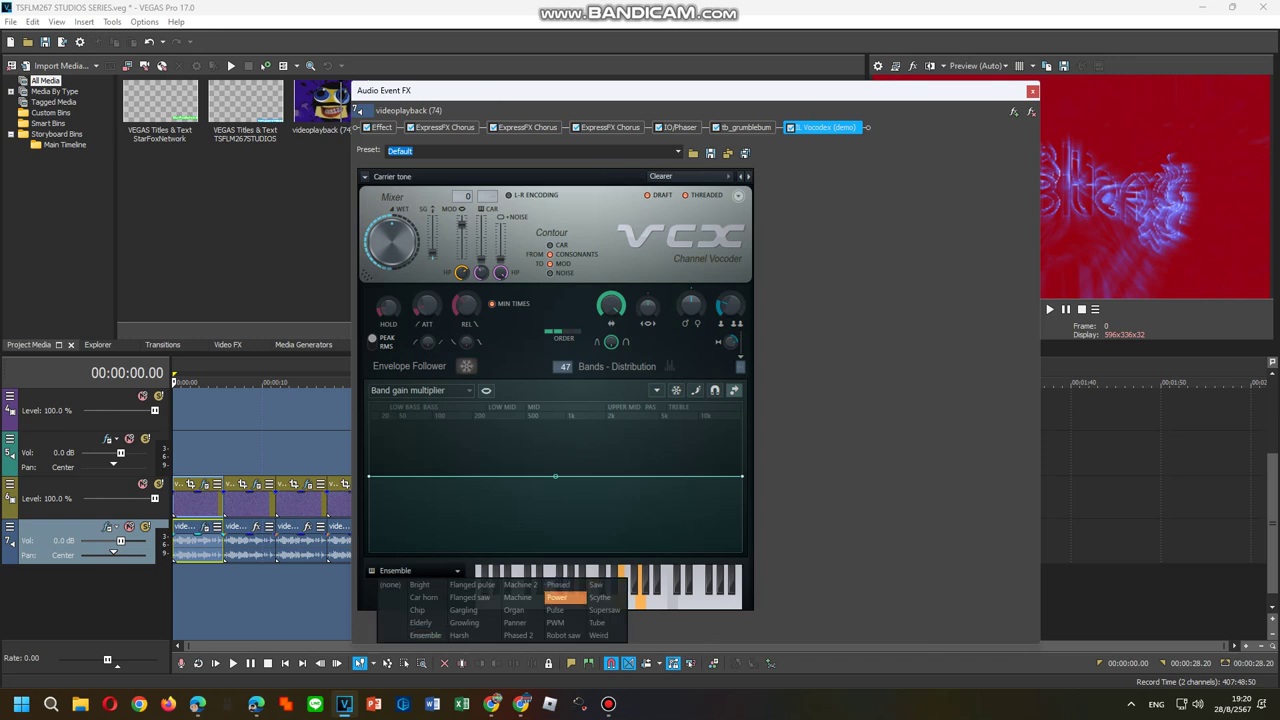
{"action": "left_click", "coordinate": [556, 597]}
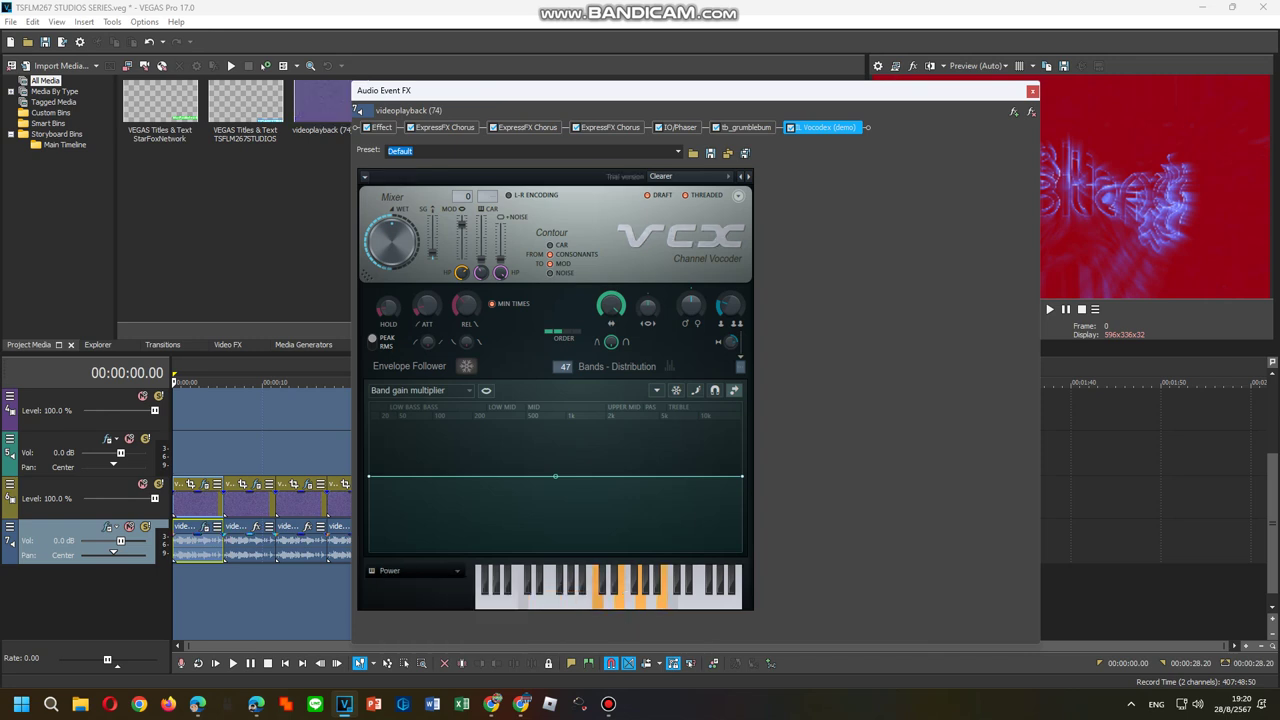
{"action": "left_click", "coordinate": [1032, 91]}
Step: Apply the Toneup Q-U audio effect package to the second audio clip
{"action": "right_click", "coordinate": [252, 547]}
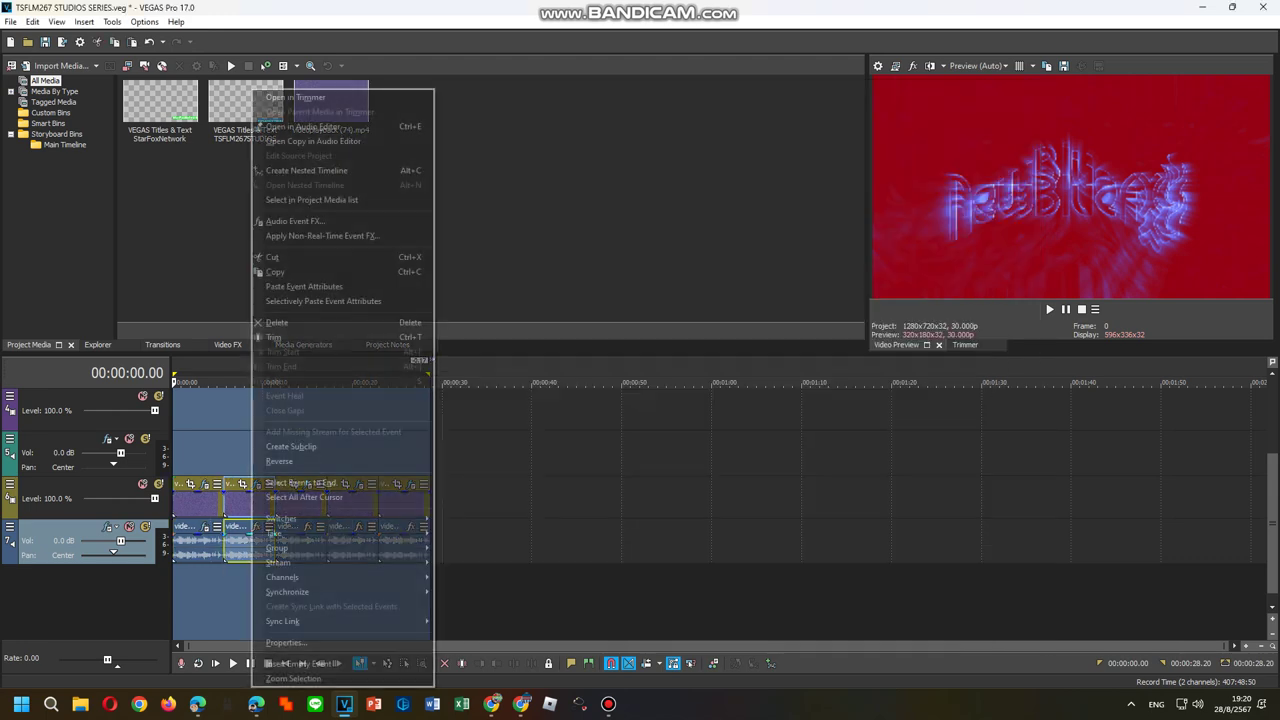
{"action": "left_click", "coordinate": [296, 222]}
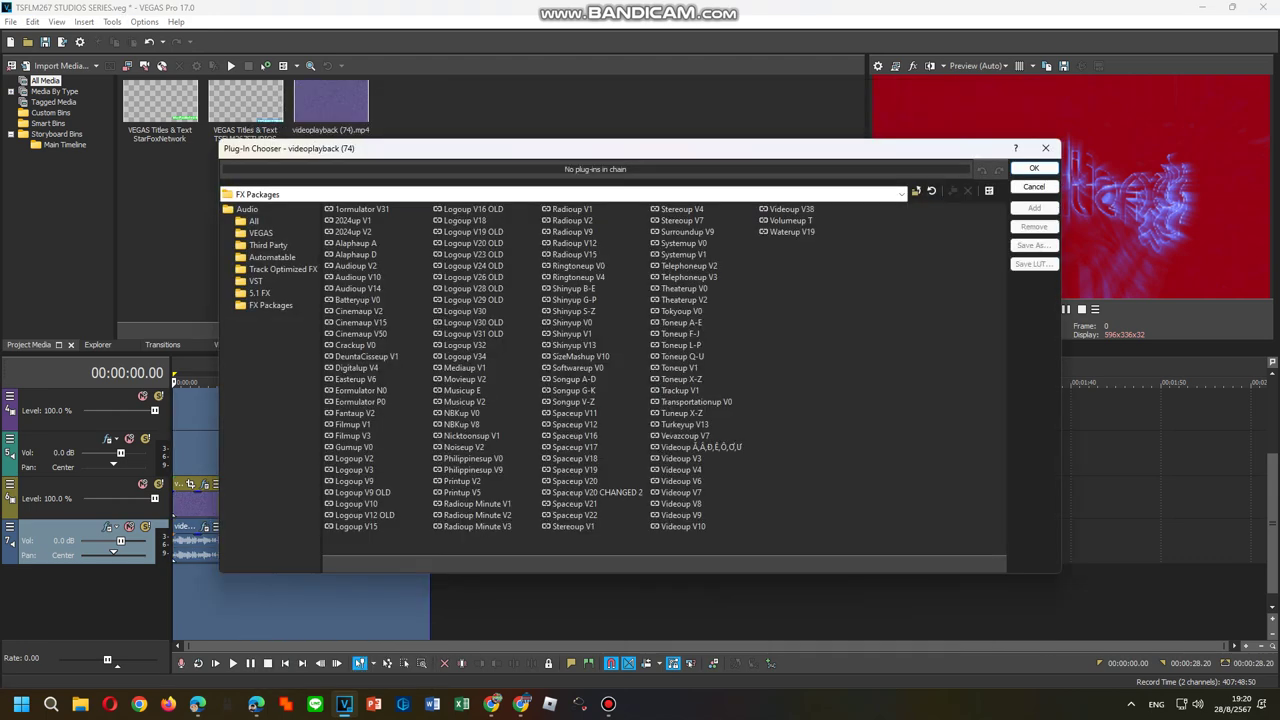
{"action": "double_click", "coordinate": [682, 356]}
{"action": "left_click", "coordinate": [1034, 168]}
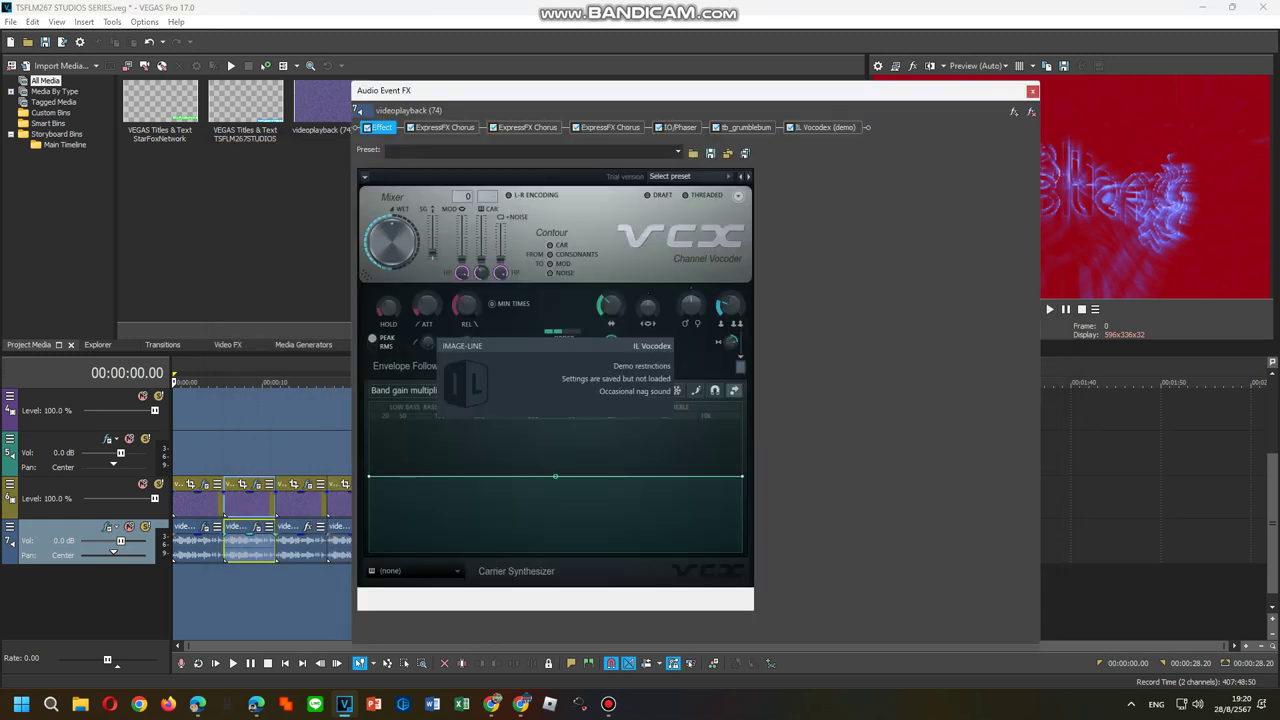
{"action": "key", "text": "Return"}
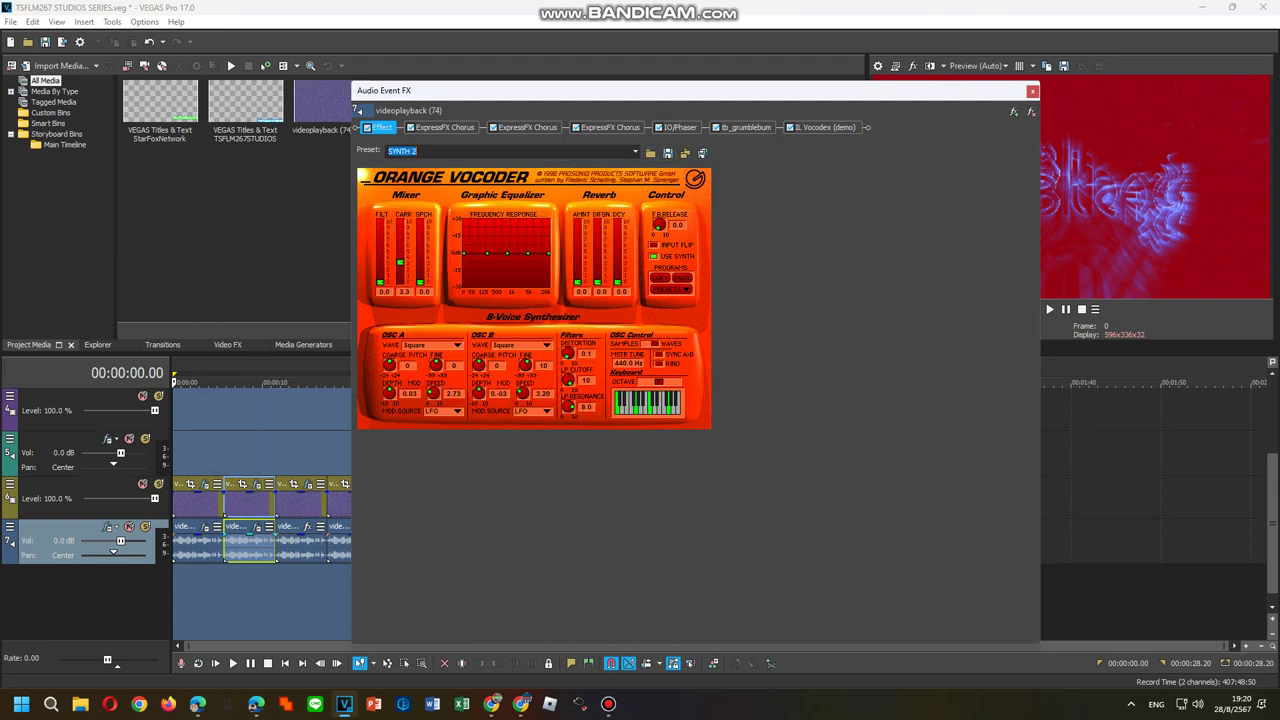
Step: Change the presets of the second audio clip's first two ExpressFX Chorus effects, choosing Autistic X for the second one
{"action": "left_click", "coordinate": [444, 127]}
{"action": "left_click", "coordinate": [528, 152]}
{"action": "key", "text": "Down"}
{"action": "key", "text": "Down"}
{"action": "key", "text": "Return"}
{"action": "key", "text": "Right"}
{"action": "key", "text": "alt+Down"}
{"action": "key", "text": "Return"}
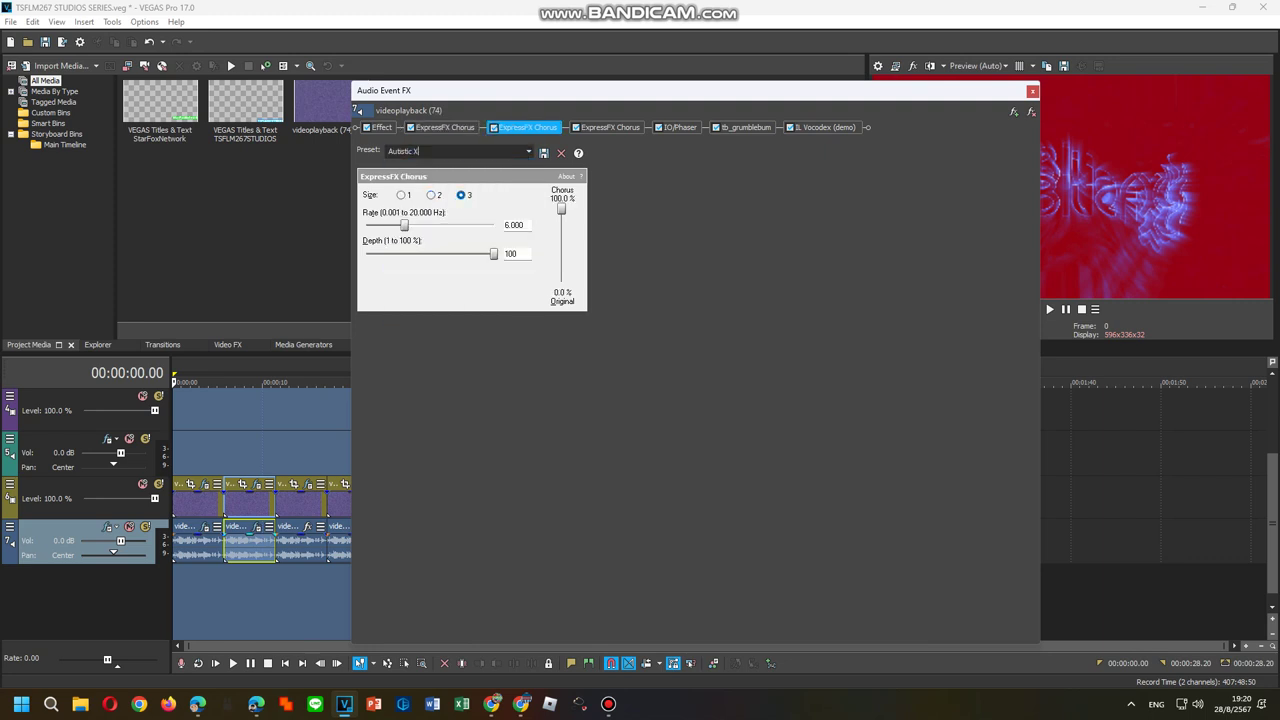
Step: Set the second audio clip's third ExpressFX Chorus to the "[Sys] Slow heavy chorus" preset
{"action": "left_click", "coordinate": [609, 127]}
{"action": "left_click", "coordinate": [543, 153]}
{"action": "key", "text": "Return"}
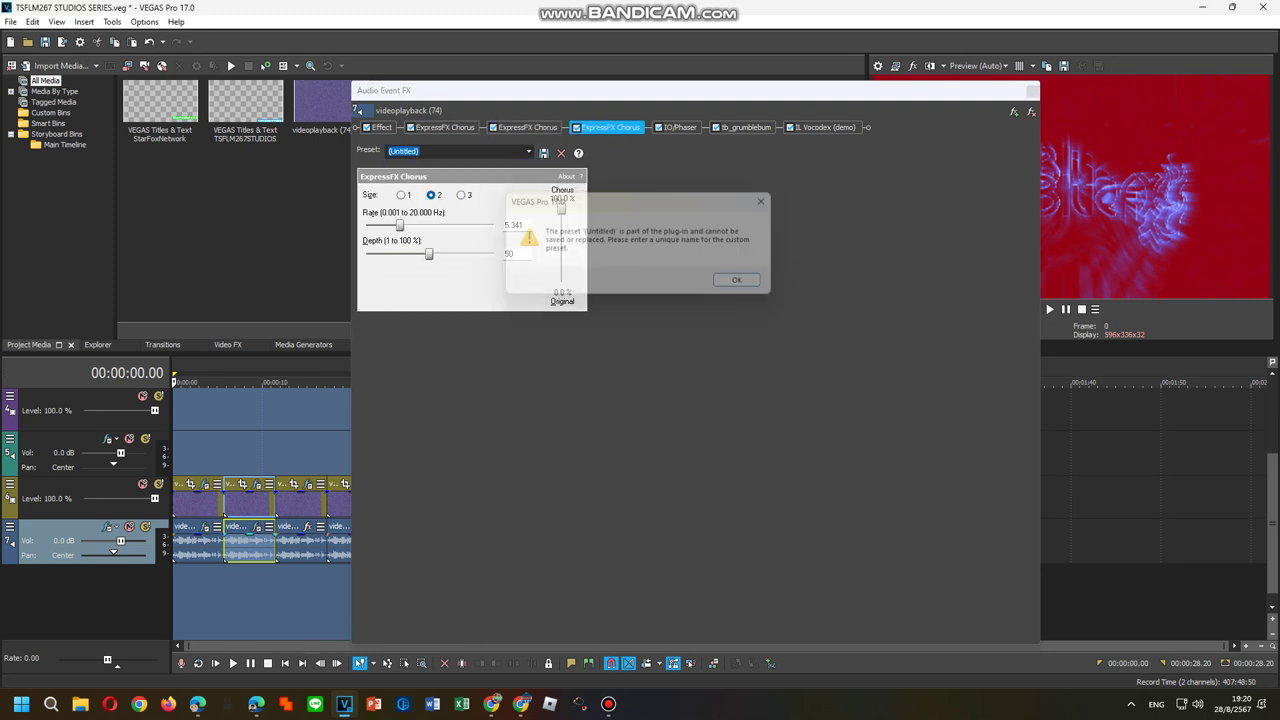
{"action": "left_click", "coordinate": [529, 152]}
{"action": "left_click", "coordinate": [440, 210]}
{"action": "left_click", "coordinate": [470, 152]}
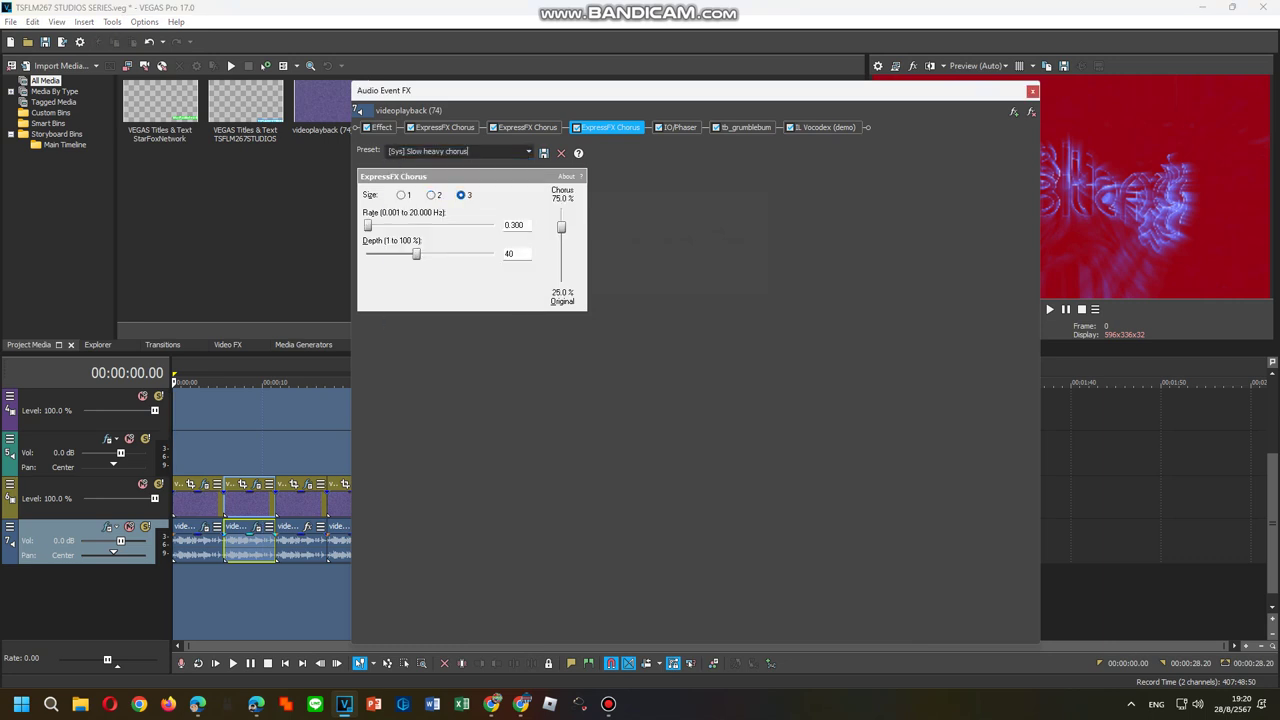
Step: Set the second audio clip's IO/Phaser to the 16 Segments preset
{"action": "key", "text": "Right"}
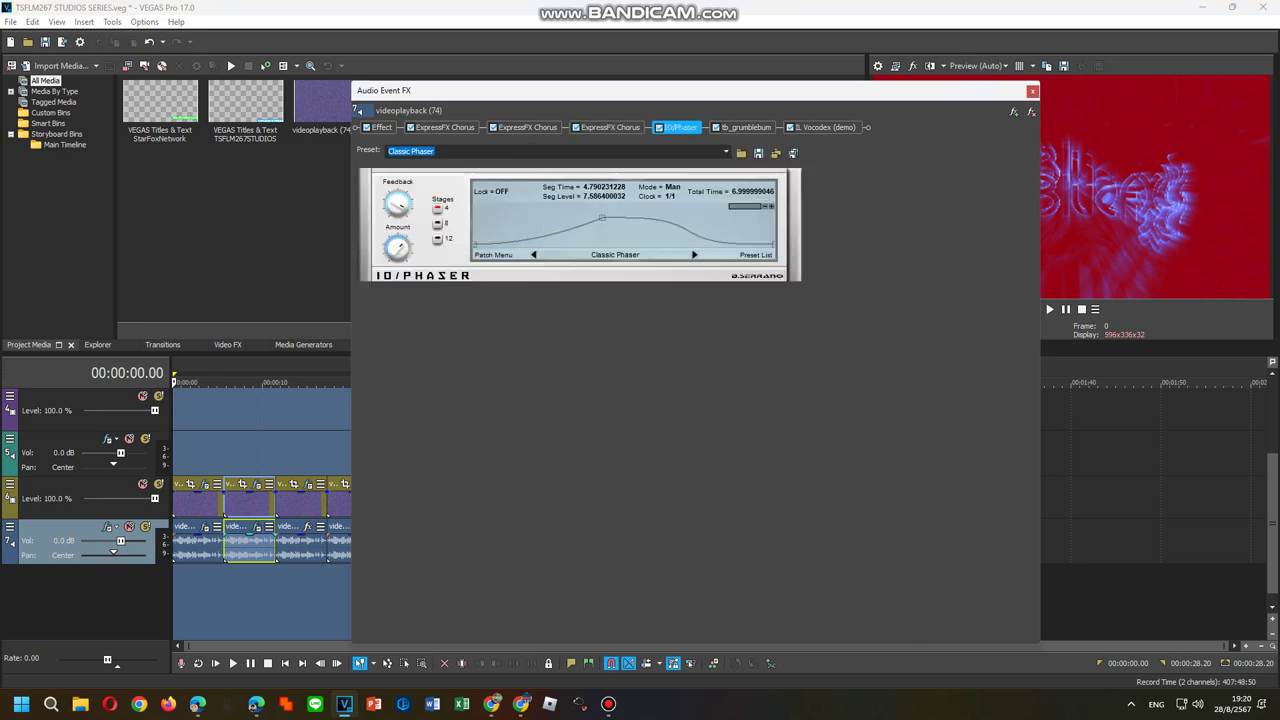
{"action": "left_click", "coordinate": [726, 152]}
{"action": "left_click", "coordinate": [600, 210]}
Step: Load the Chord preset in the second audio clip's IL Vocodex with the Machine 2 carrier and close its effects window
{"action": "left_click", "coordinate": [825, 128]}
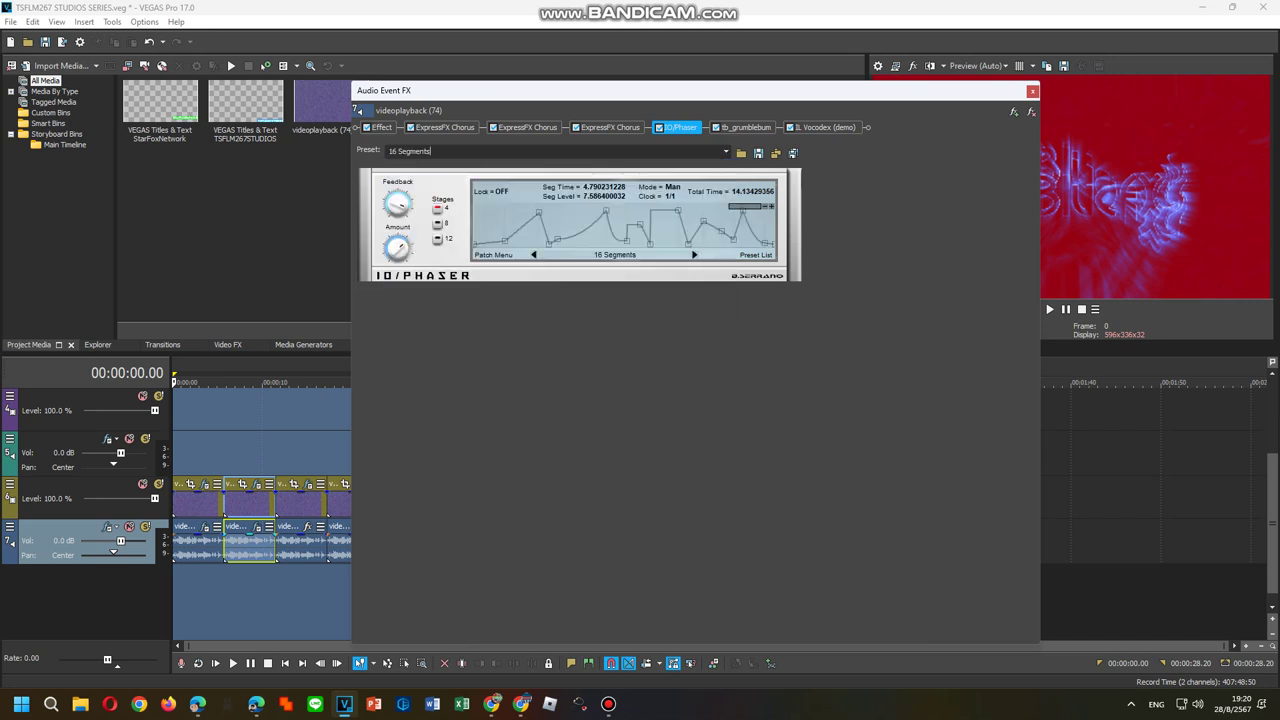
{"action": "left_click", "coordinate": [690, 177]}
{"action": "left_click", "coordinate": [684, 277]}
{"action": "left_click", "coordinate": [690, 177]}
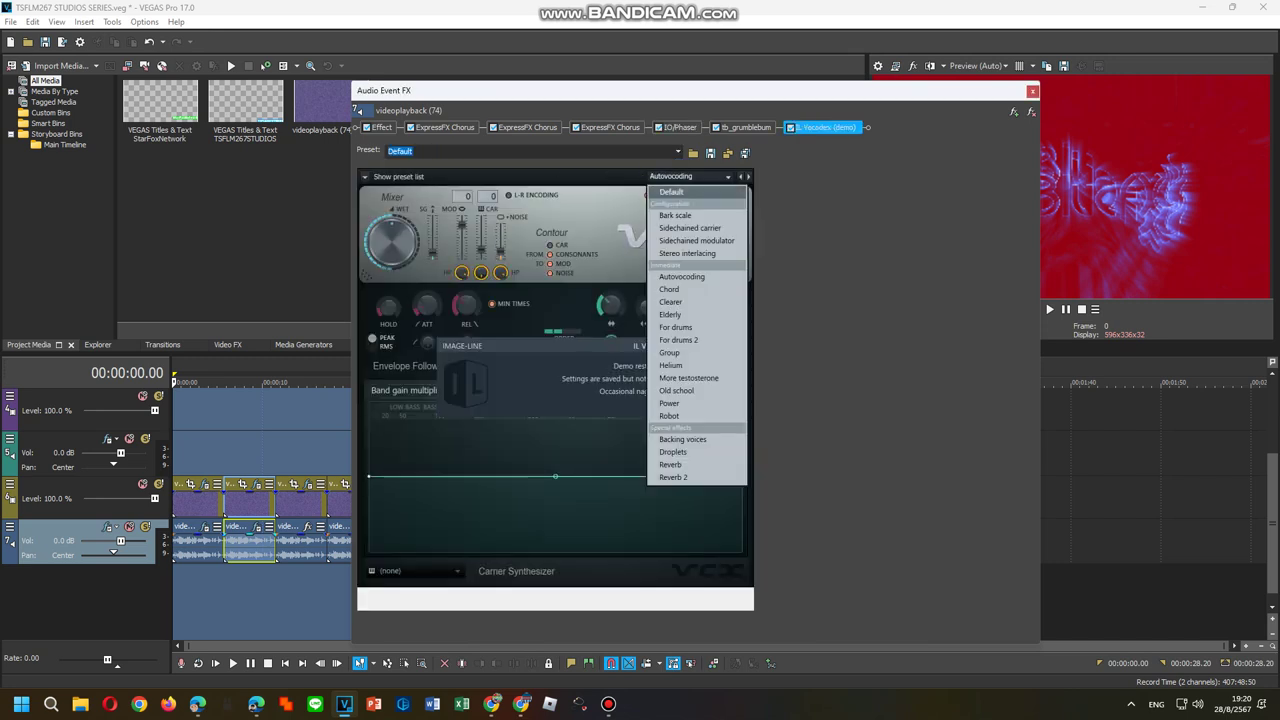
{"action": "left_click", "coordinate": [670, 289]}
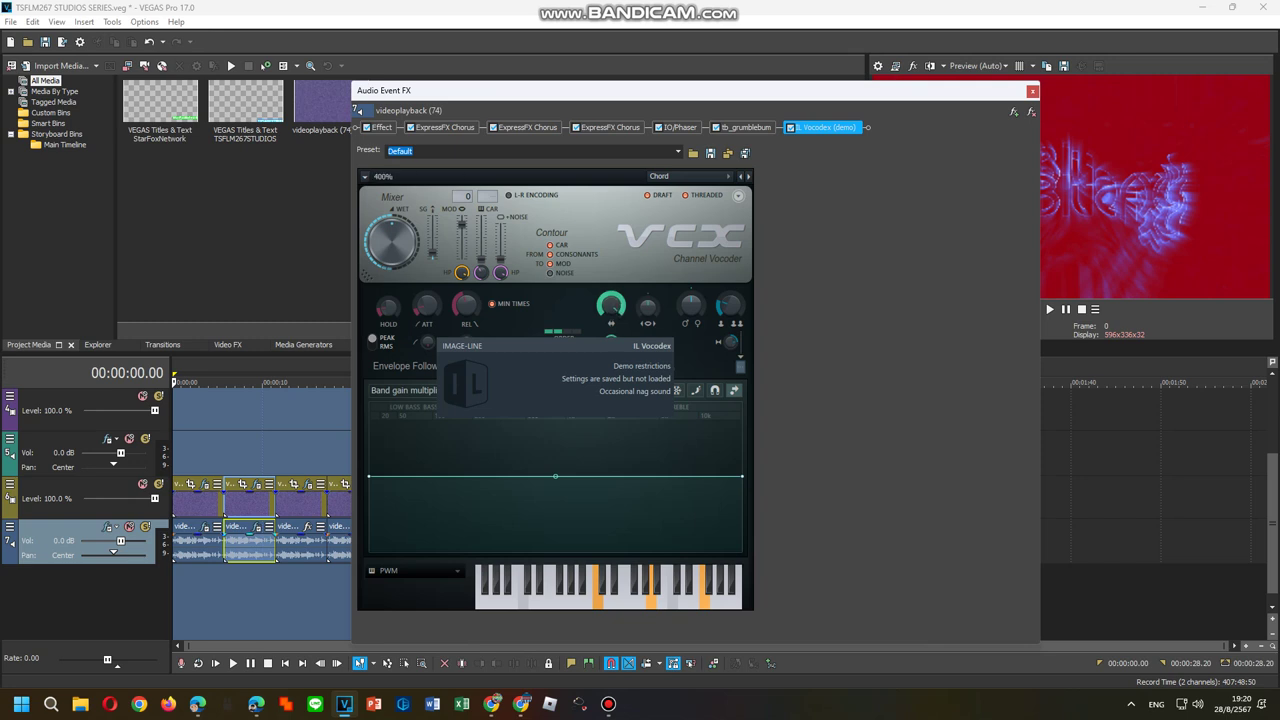
{"action": "left_click", "coordinate": [416, 571]}
{"action": "left_click", "coordinate": [522, 585]}
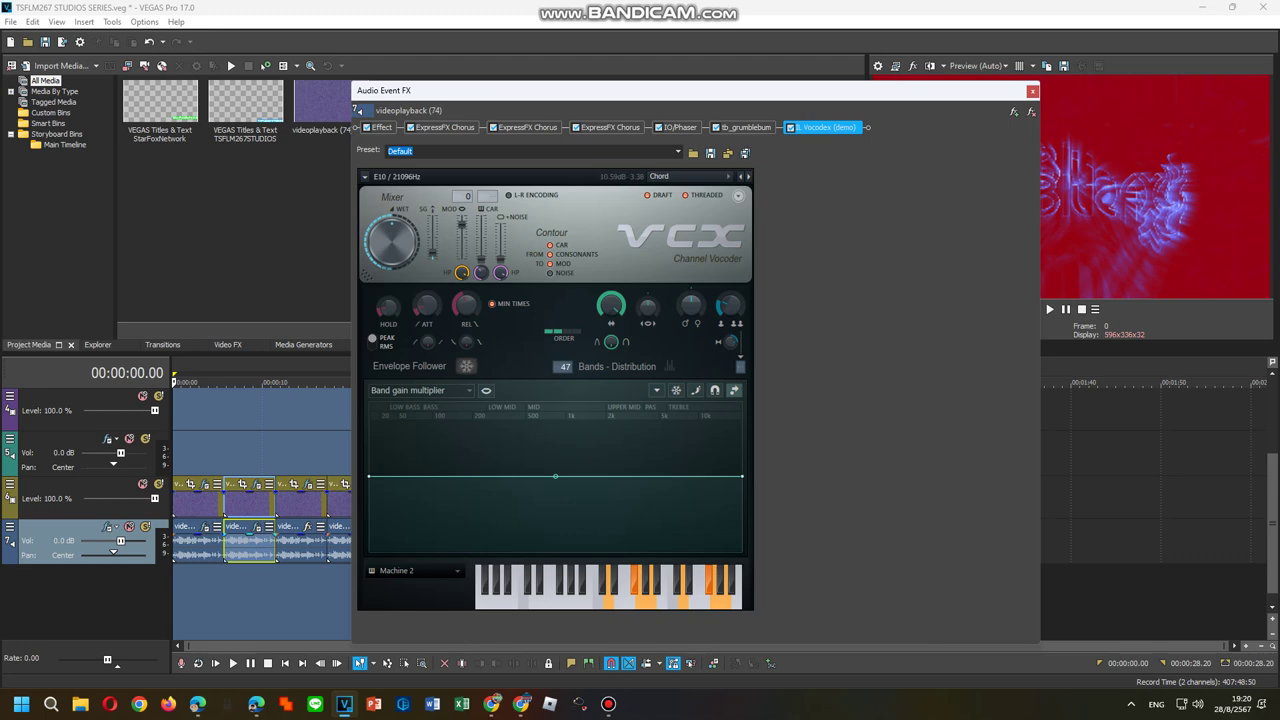
{"action": "left_click", "coordinate": [1033, 91]}
Step: Apply the Toneup Q-U audio effect package to the third audio clip
{"action": "right_click", "coordinate": [305, 545]}
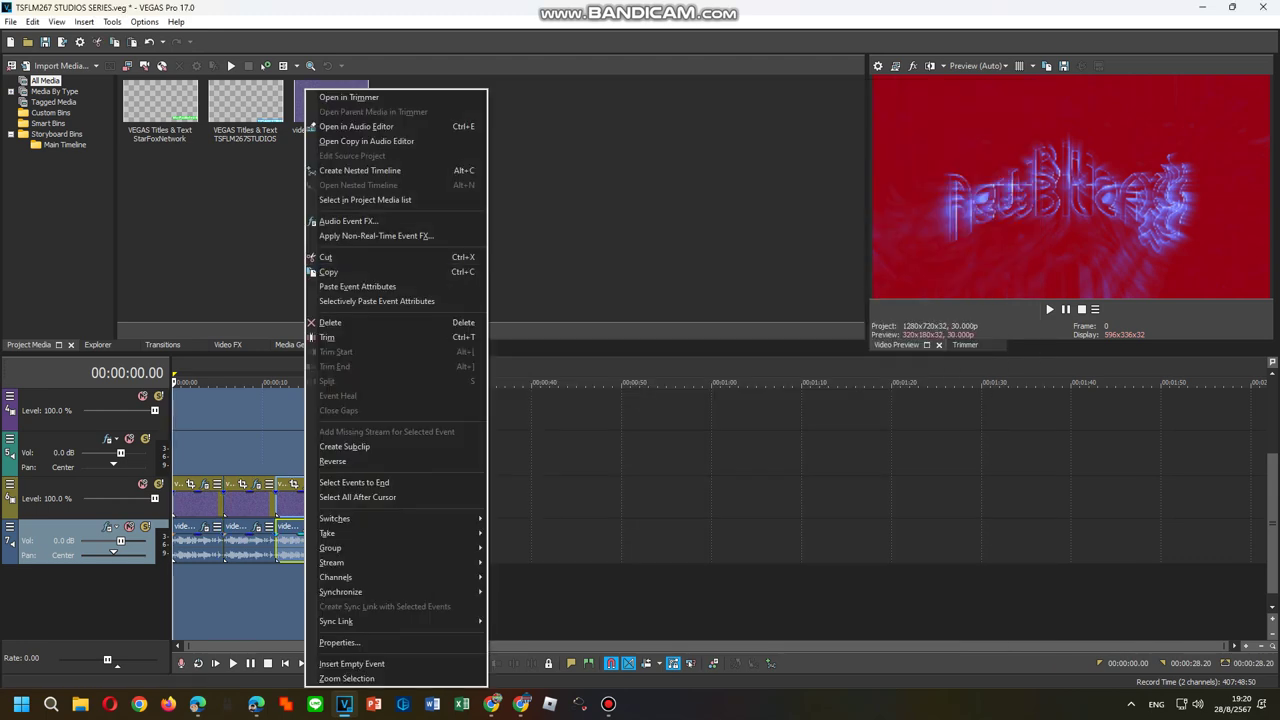
{"action": "left_click", "coordinate": [350, 221]}
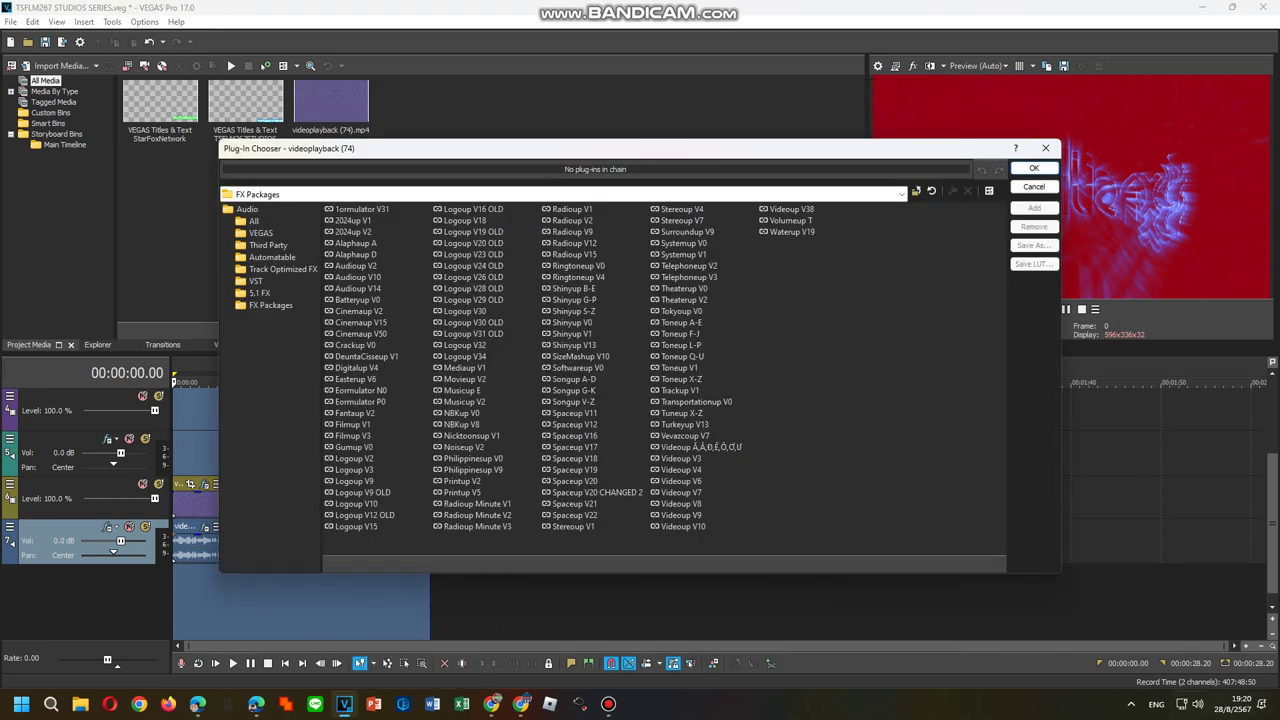
{"action": "double_click", "coordinate": [683, 357]}
{"action": "left_click", "coordinate": [1034, 168]}
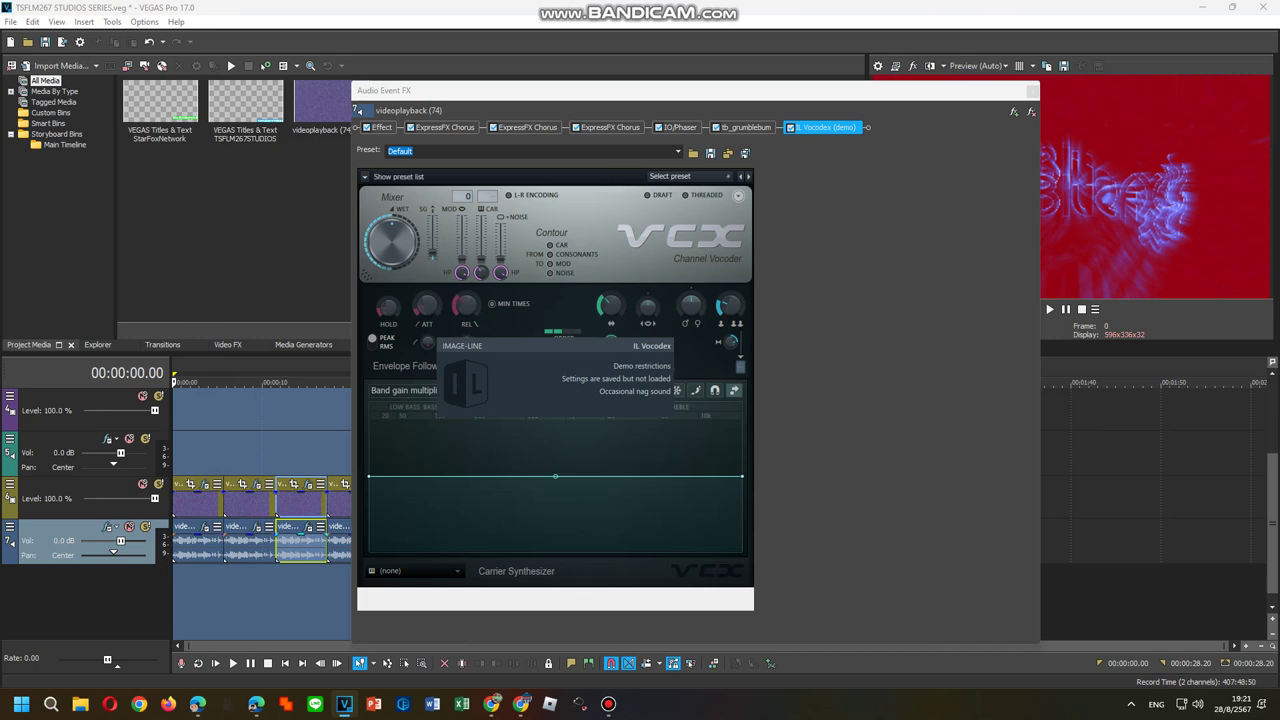
Step: Load the Helium preset in the third audio clip's IL Vocodex, raise the modulator band width multiplier and choose the Power carrier
{"action": "left_click", "coordinate": [690, 176]}
{"action": "left_click", "coordinate": [690, 366]}
{"action": "left_click_drag", "start_coordinate": [611, 305], "coordinate": [611, 255]}
{"action": "left_click", "coordinate": [556, 378]}
{"action": "left_click", "coordinate": [416, 571]}
{"action": "left_click", "coordinate": [556, 597]}
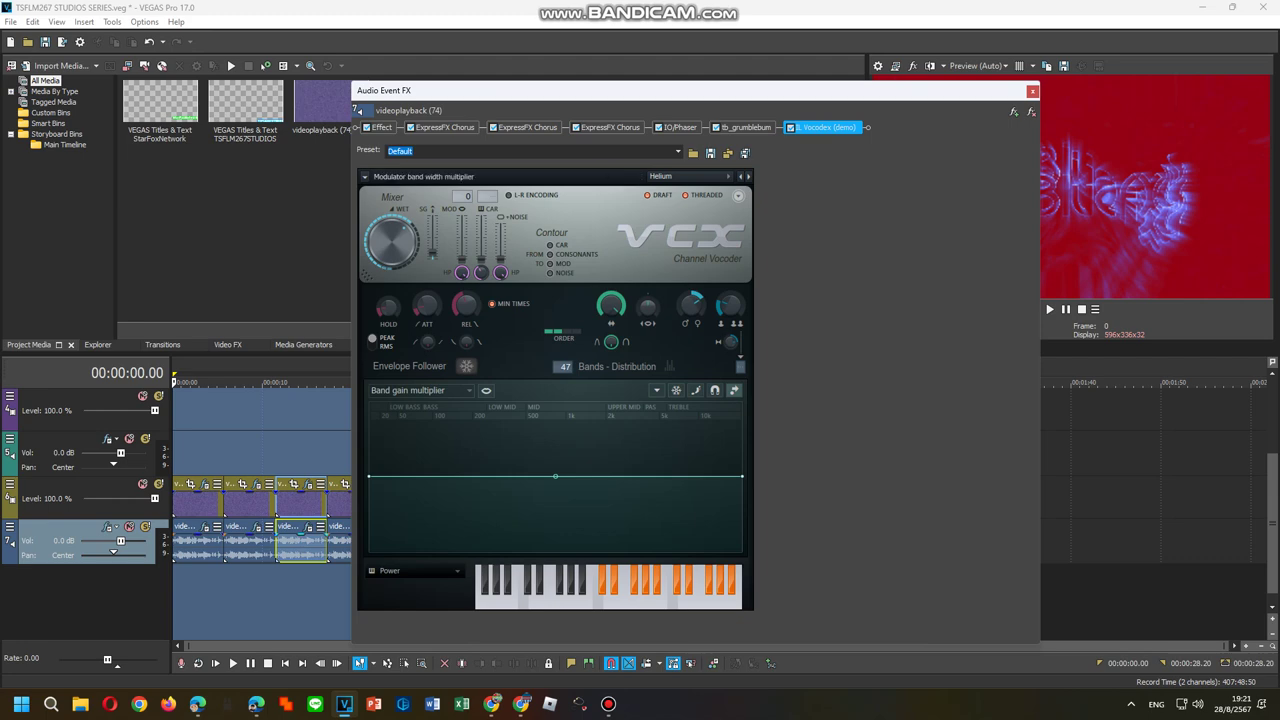
Step: Set the third audio clip's IO/Phaser to the Ramp preset
{"action": "left_click", "coordinate": [681, 128]}
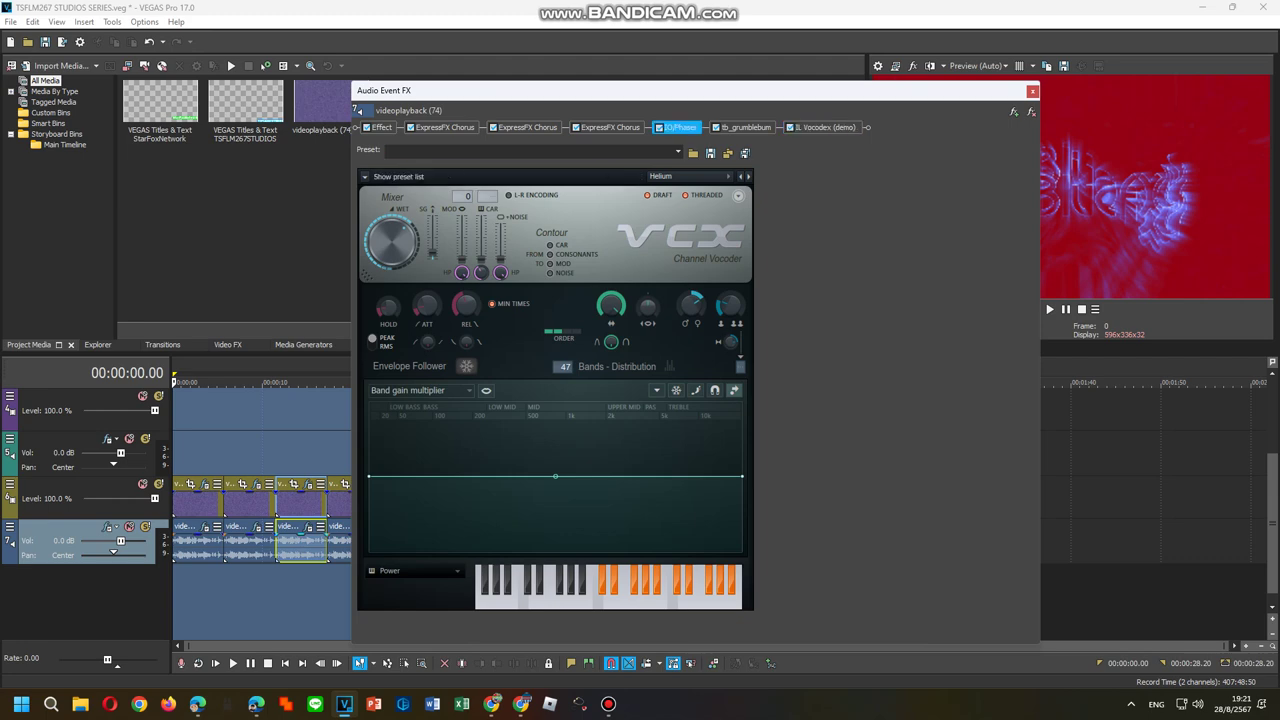
{"action": "left_click", "coordinate": [741, 153]}
{"action": "left_click", "coordinate": [1265, 10]}
{"action": "left_click", "coordinate": [726, 152]}
{"action": "left_click", "coordinate": [640, 235]}
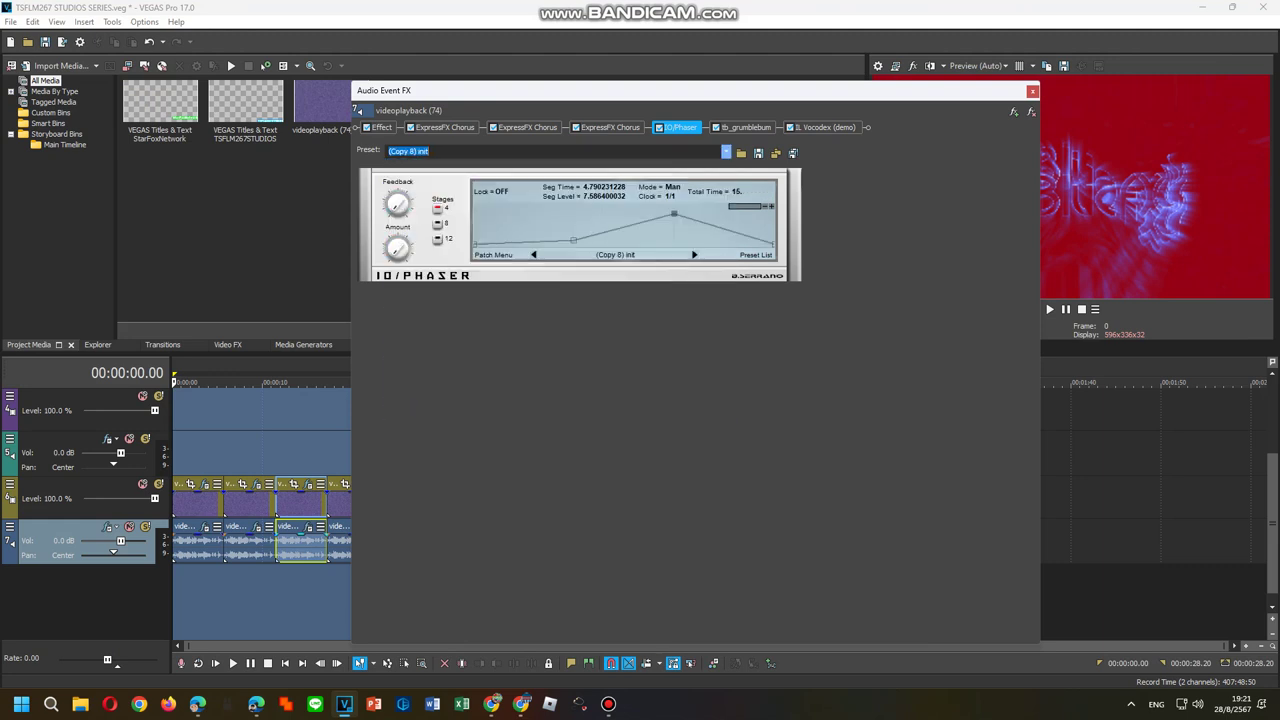
{"action": "left_click", "coordinate": [726, 152]}
{"action": "scroll", "coordinate": [640, 190], "scroll_direction": "up", "scroll_amount": 3}
{"action": "left_click", "coordinate": [640, 173]}
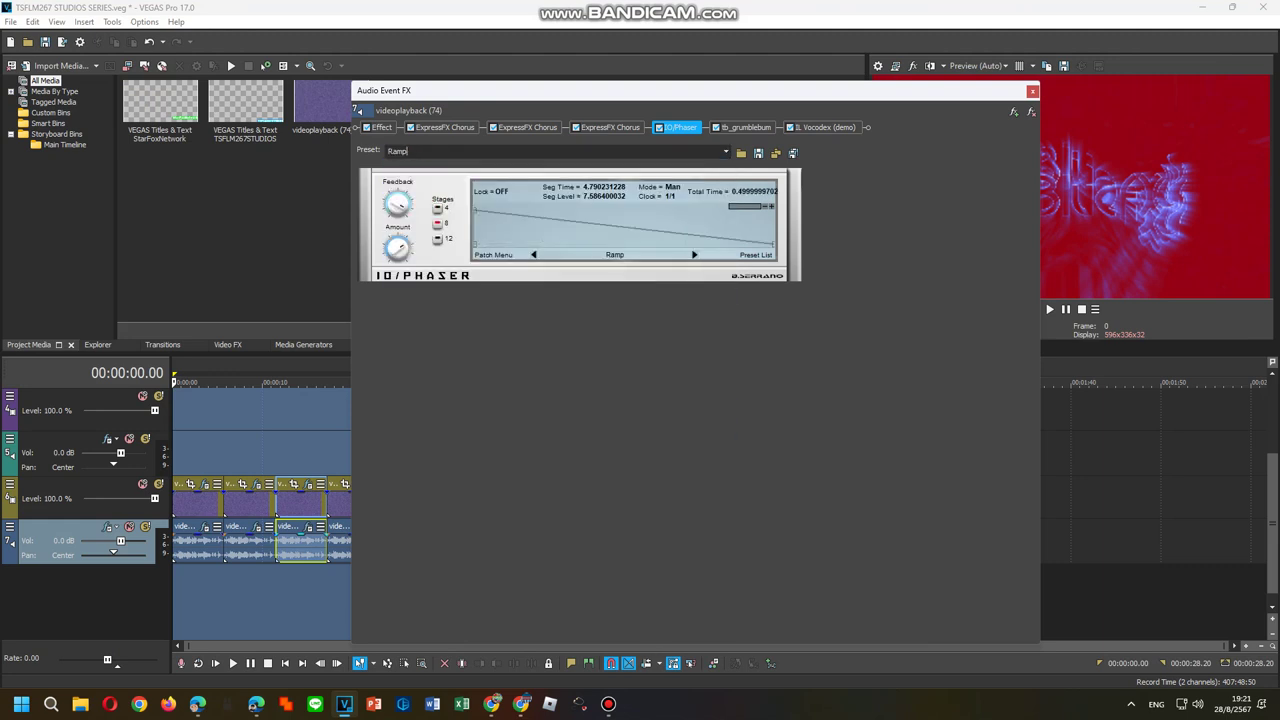
Step: Set the third audio clip's third ExpressFX Chorus to the "[Sys] Slow medium chorus" preset
{"action": "left_click", "coordinate": [610, 128]}
{"action": "left_click", "coordinate": [528, 152]}
{"action": "left_click", "coordinate": [450, 233]}
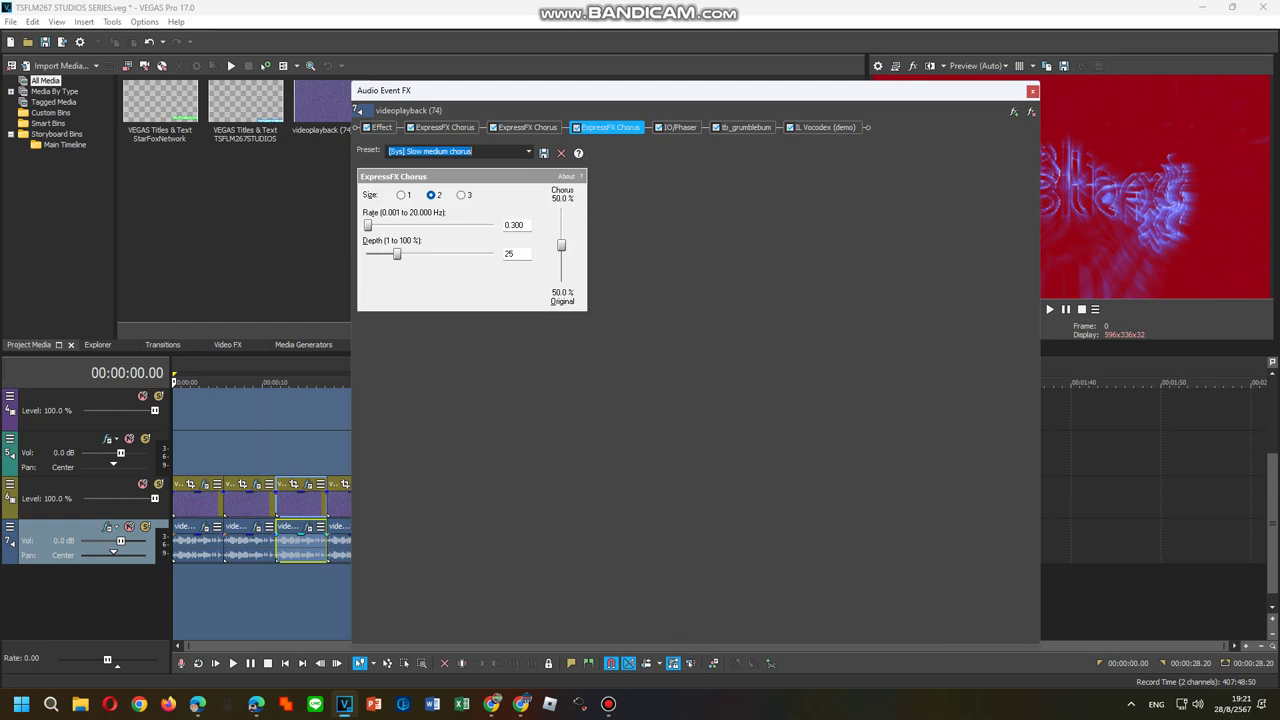
Step: Choose another preset for the third audio clip's Orange Vocoder effect and close the effects window
{"action": "left_click", "coordinate": [382, 128]}
{"action": "left_click", "coordinate": [635, 152]}
{"action": "left_click", "coordinate": [410, 381]}
{"action": "key", "text": "Escape"}
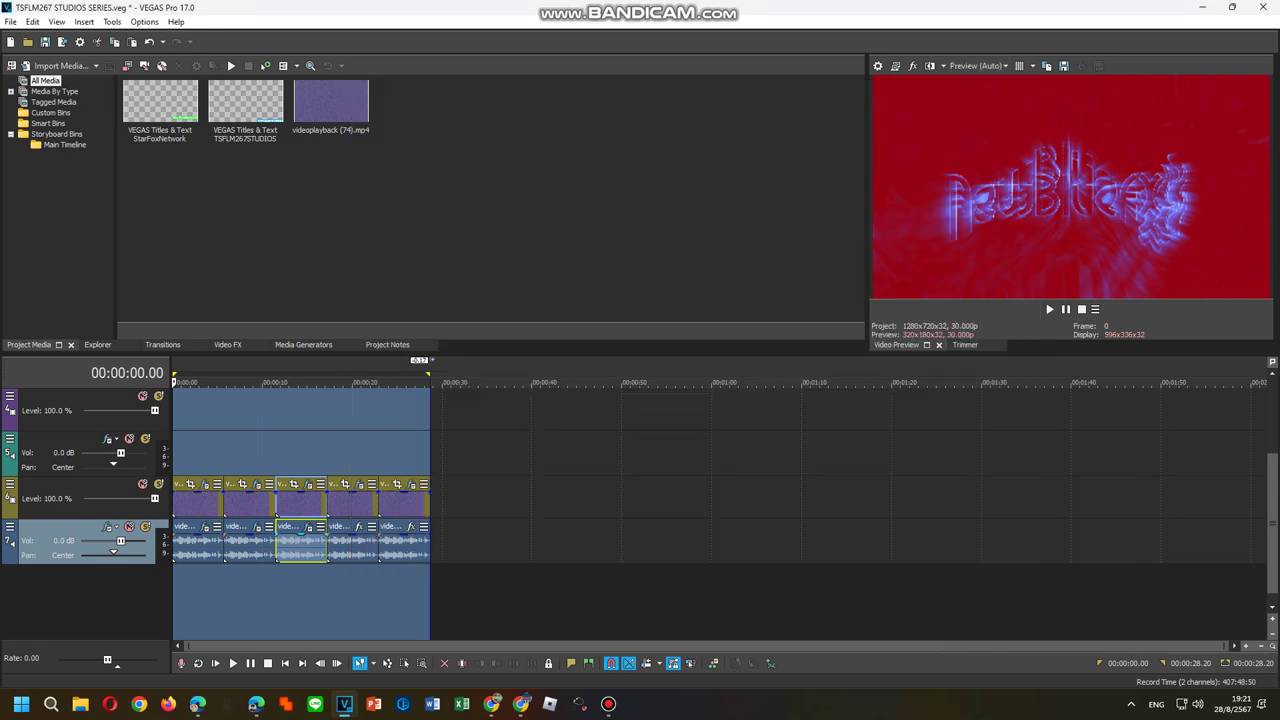
Step: Add the Toneup Q-U effects package to the fourth audio clip
{"action": "right_click", "coordinate": [337, 545]}
{"action": "left_click", "coordinate": [380, 221]}
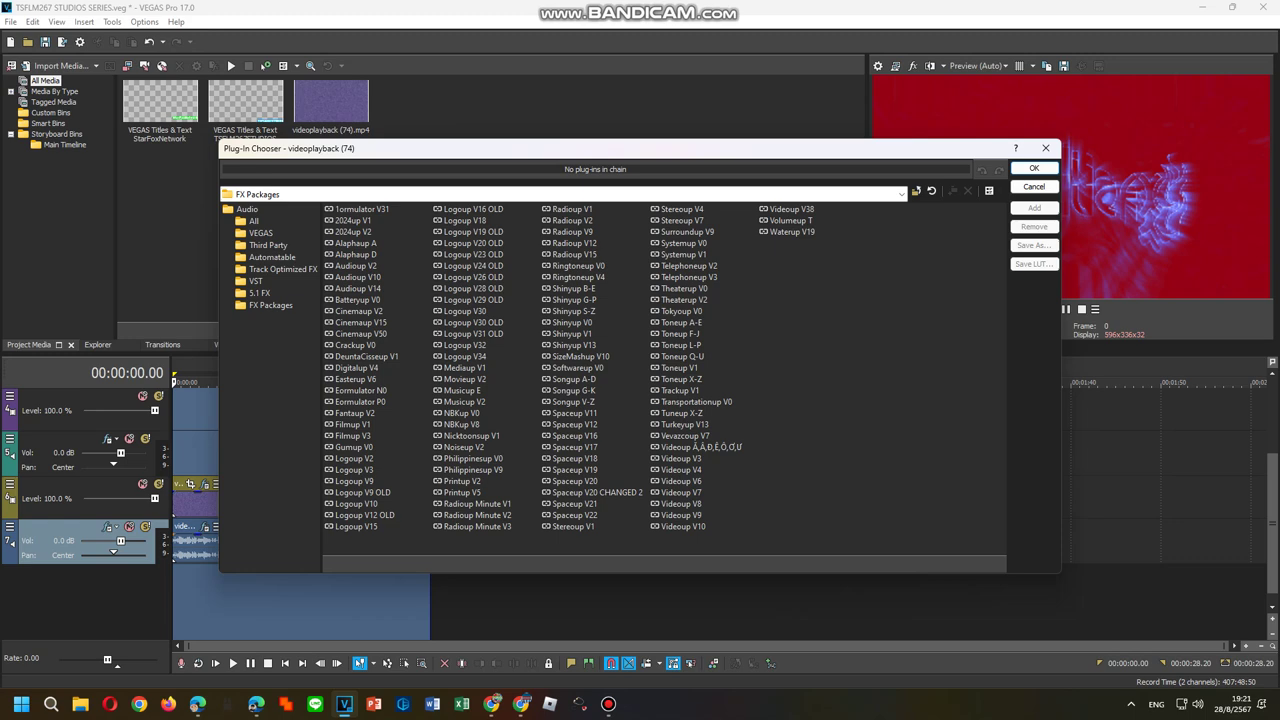
{"action": "double_click", "coordinate": [682, 357]}
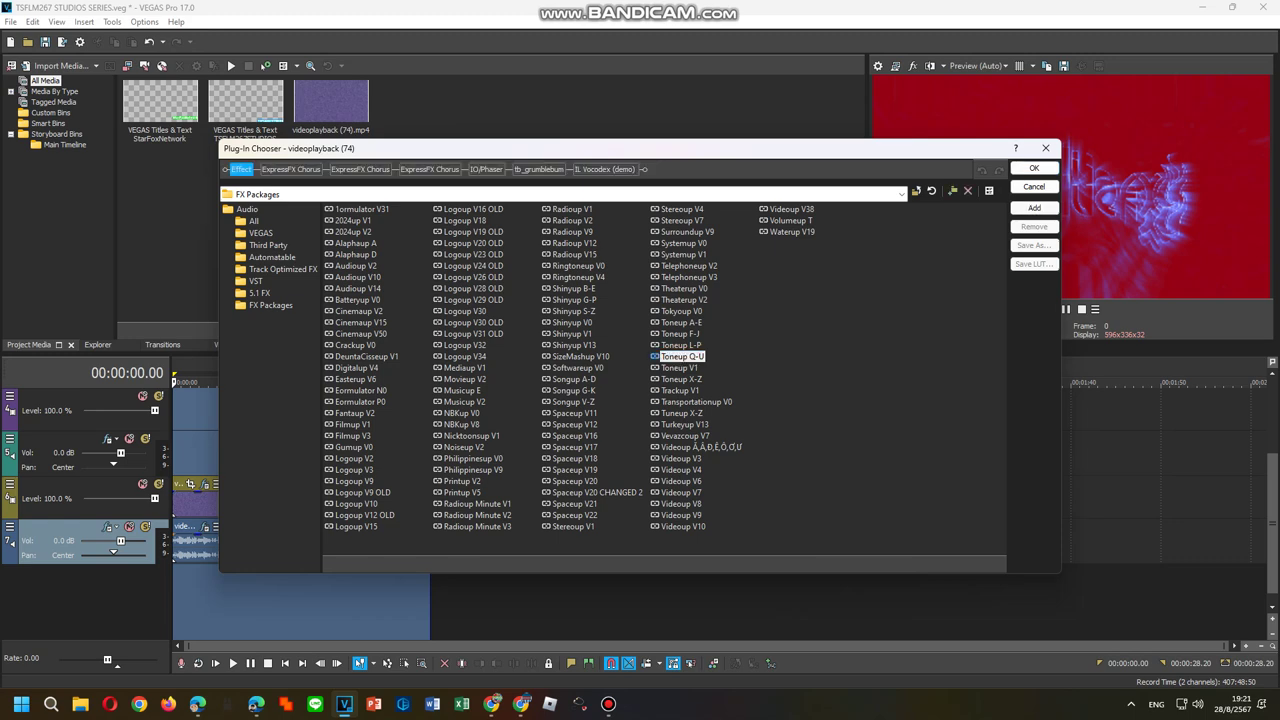
{"action": "left_click", "coordinate": [1034, 168]}
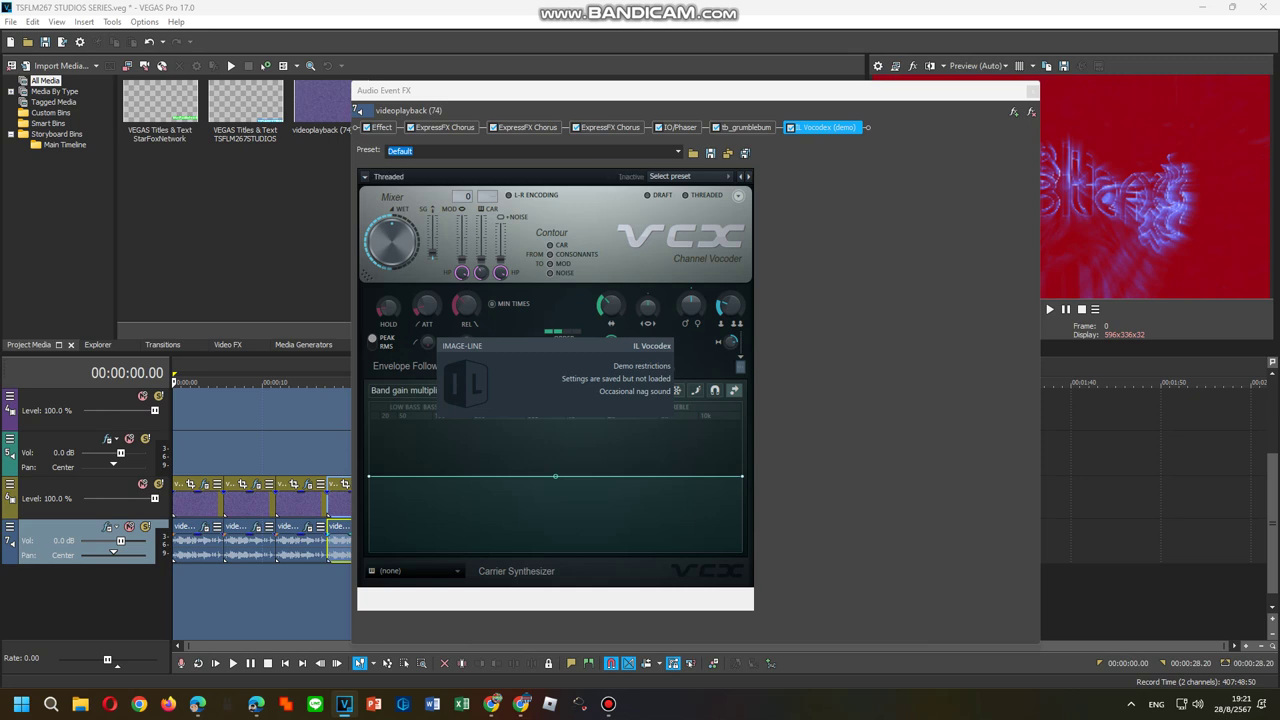
Step: Load the Clearer preset in the fourth audio clip's IL Vocodex and choose the Flanged pulse carrier
{"action": "left_click", "coordinate": [670, 176]}
{"action": "left_click", "coordinate": [670, 301]}
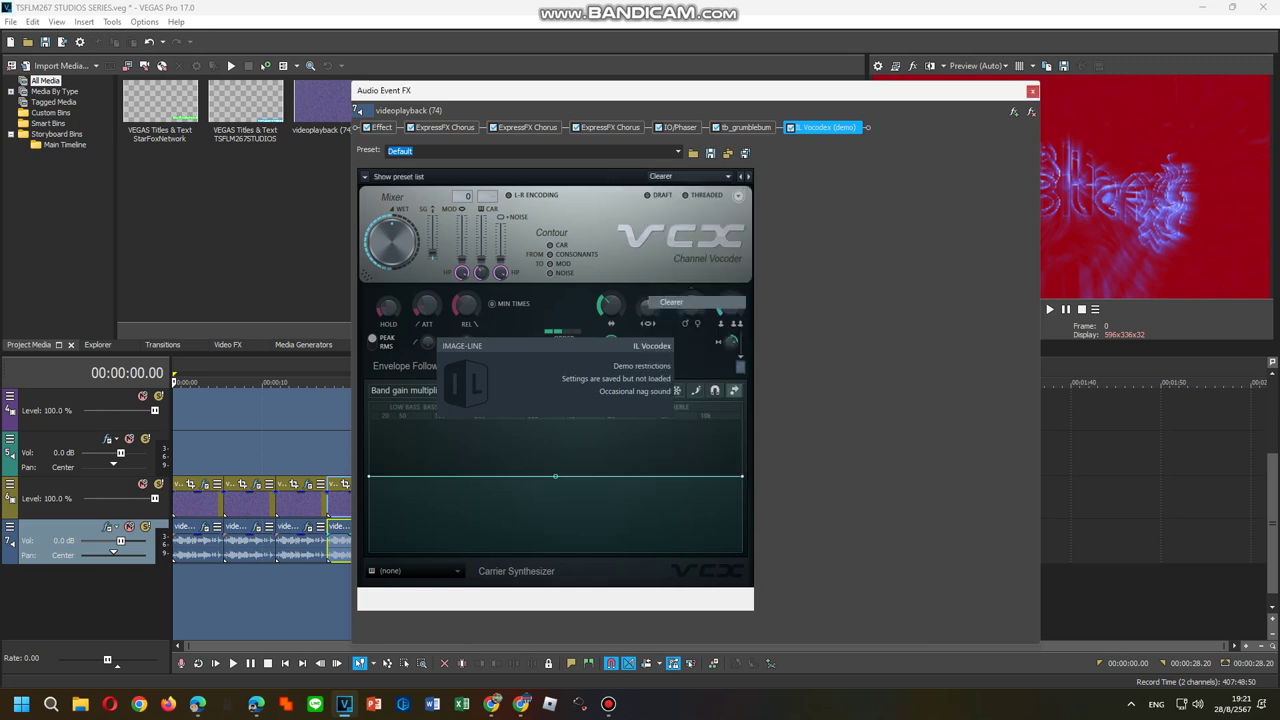
{"action": "left_click", "coordinate": [416, 571]}
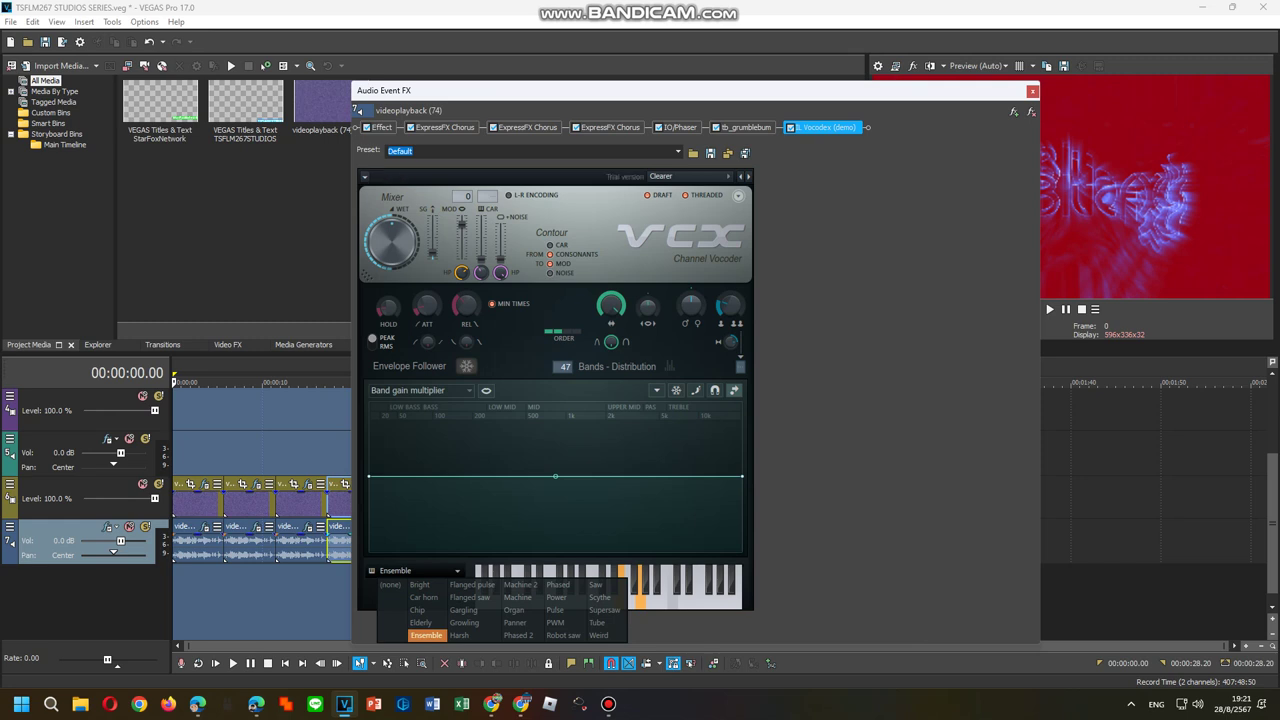
{"action": "left_click", "coordinate": [470, 584]}
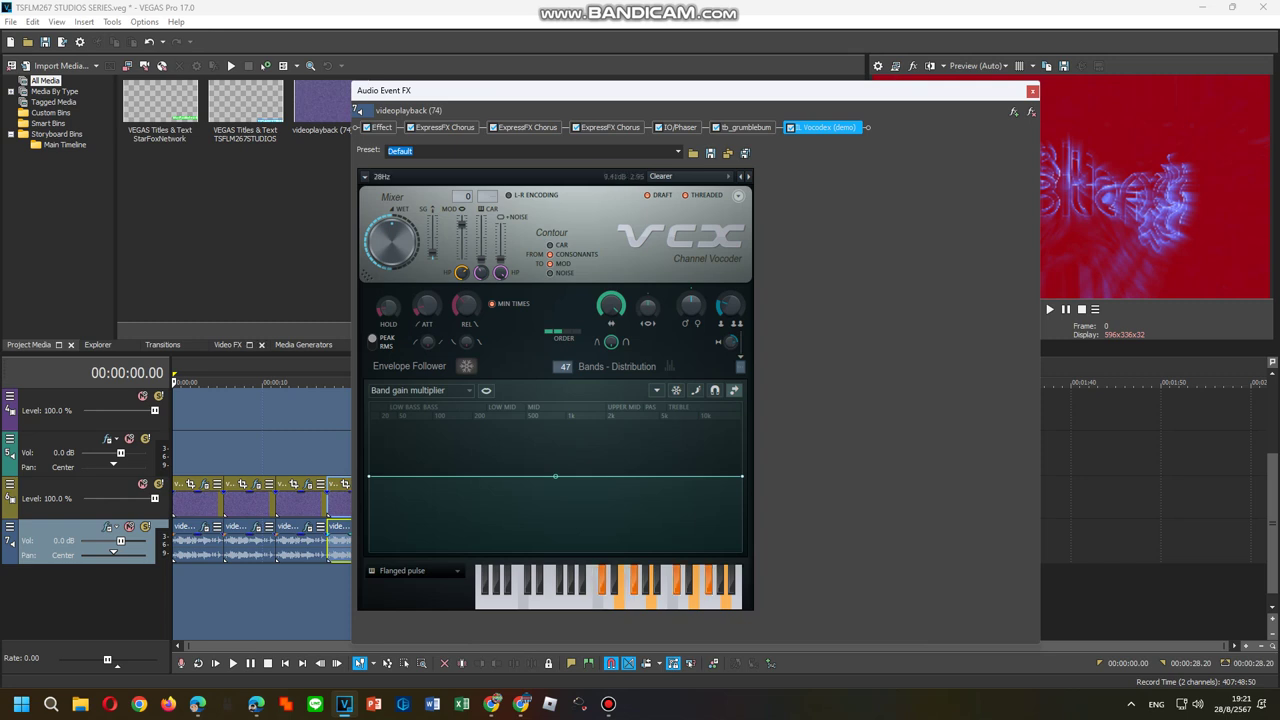
Step: Set the fourth audio clip's IO/Phaser to the Sawtooth preset
{"action": "left_click", "coordinate": [681, 128]}
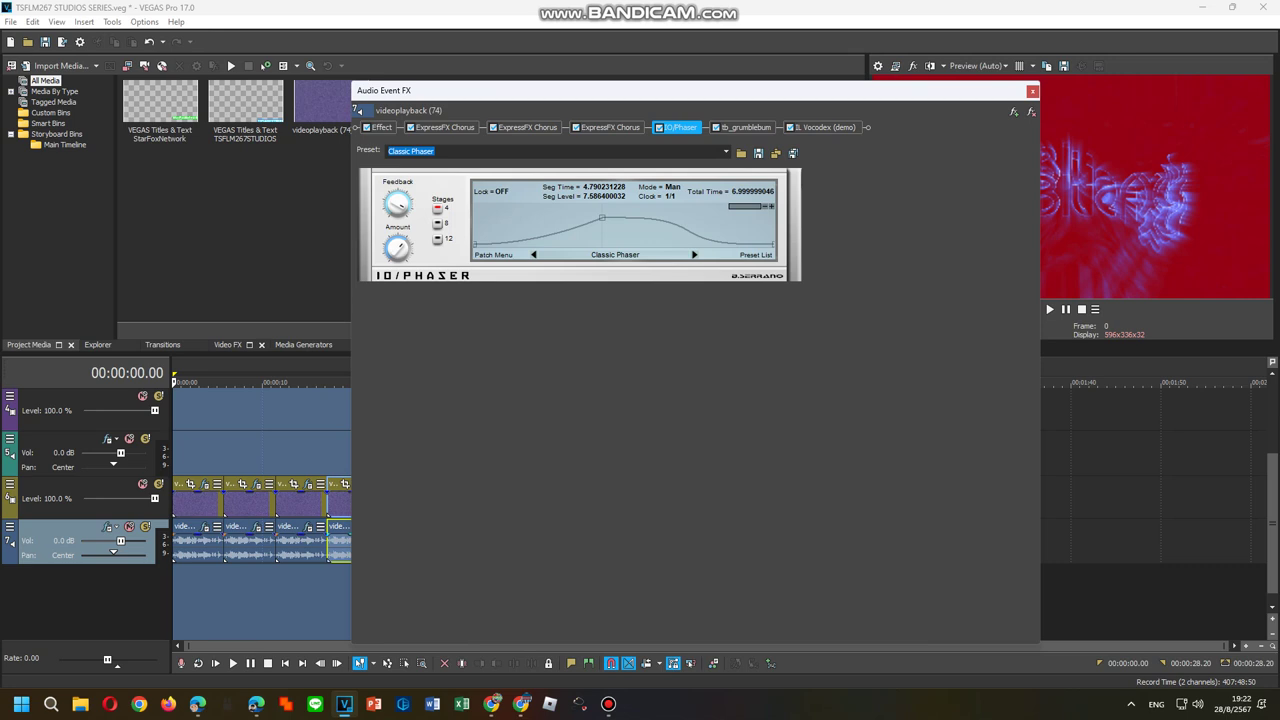
{"action": "left_click", "coordinate": [726, 152]}
{"action": "left_click", "coordinate": [440, 306]}
{"action": "left_click", "coordinate": [726, 152]}
{"action": "scroll", "coordinate": [425, 185], "scroll_direction": "up", "scroll_amount": 3}
{"action": "left_click", "coordinate": [425, 185]}
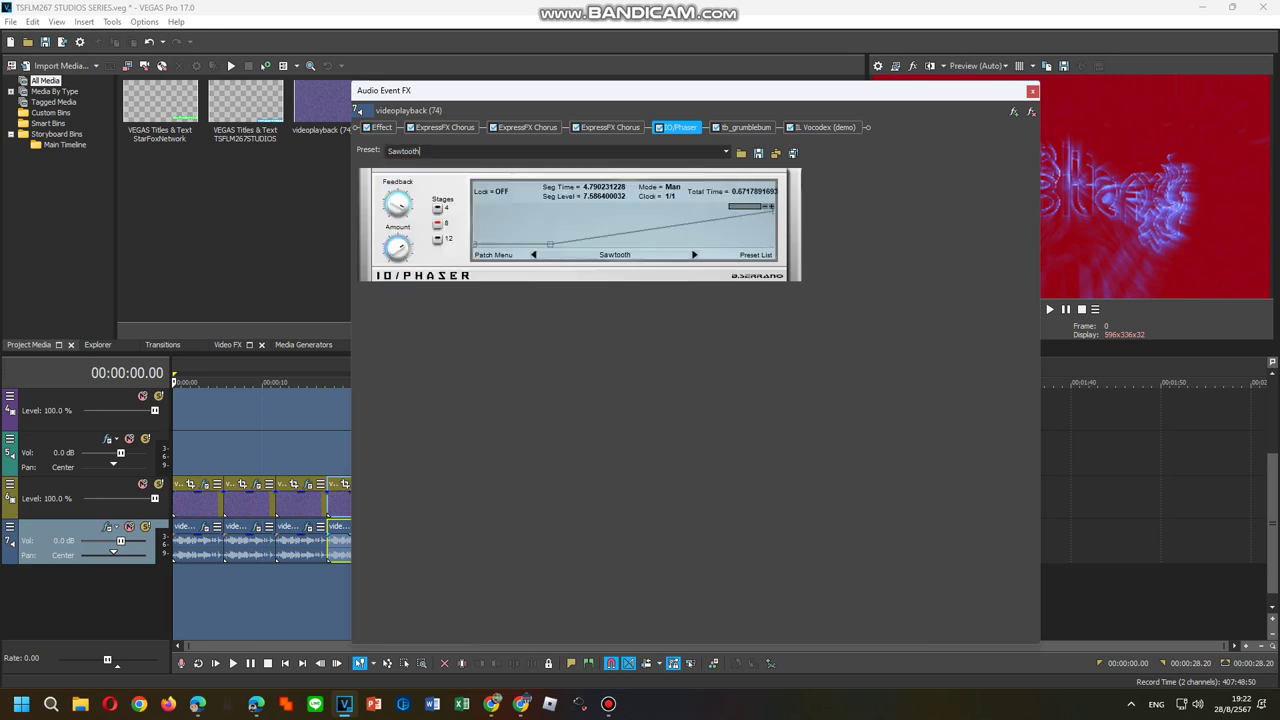
Step: Set the fourth audio clip's Orange Vocoder effect to the AM RADIO preset
{"action": "left_click", "coordinate": [381, 128]}
{"action": "left_click", "coordinate": [635, 152]}
{"action": "left_click", "coordinate": [425, 290]}
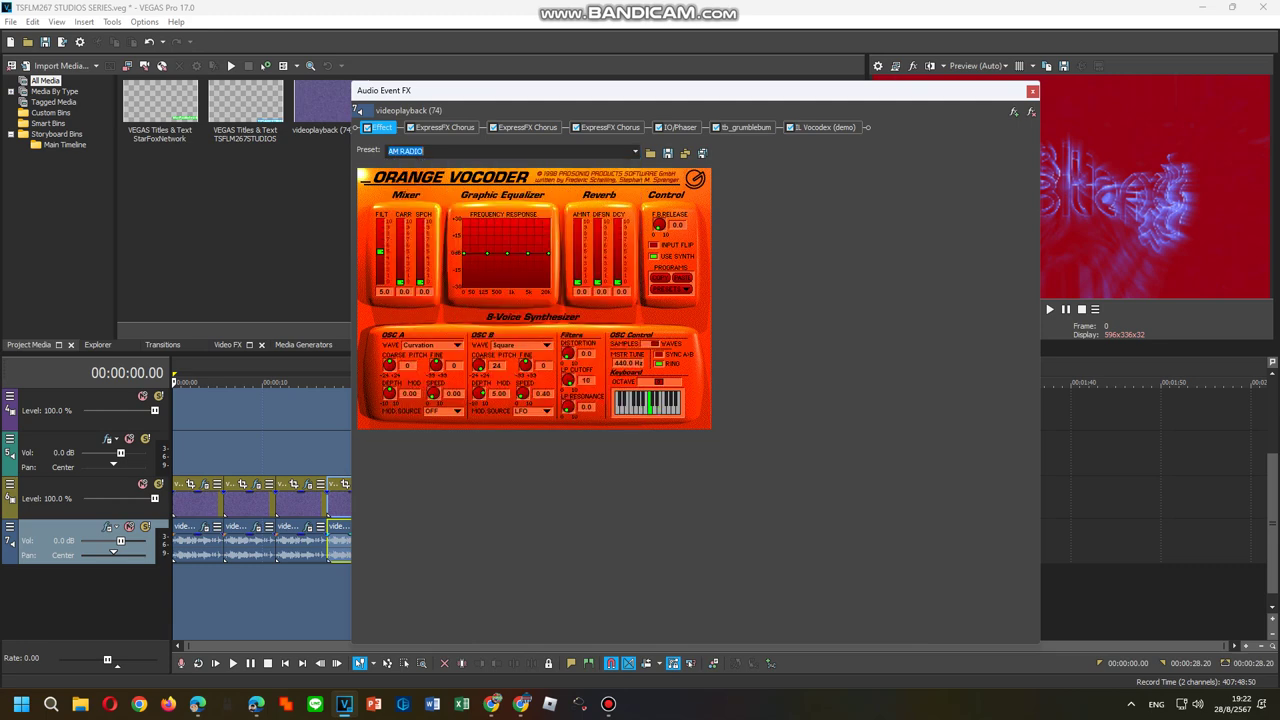
Step: Set the fourth audio clip's first ExpressFX Chorus to "[Sys] Slow medium chorus" and the second to "What The Dah", closing the effects window
{"action": "left_click", "coordinate": [445, 128]}
{"action": "key", "text": "Down"}
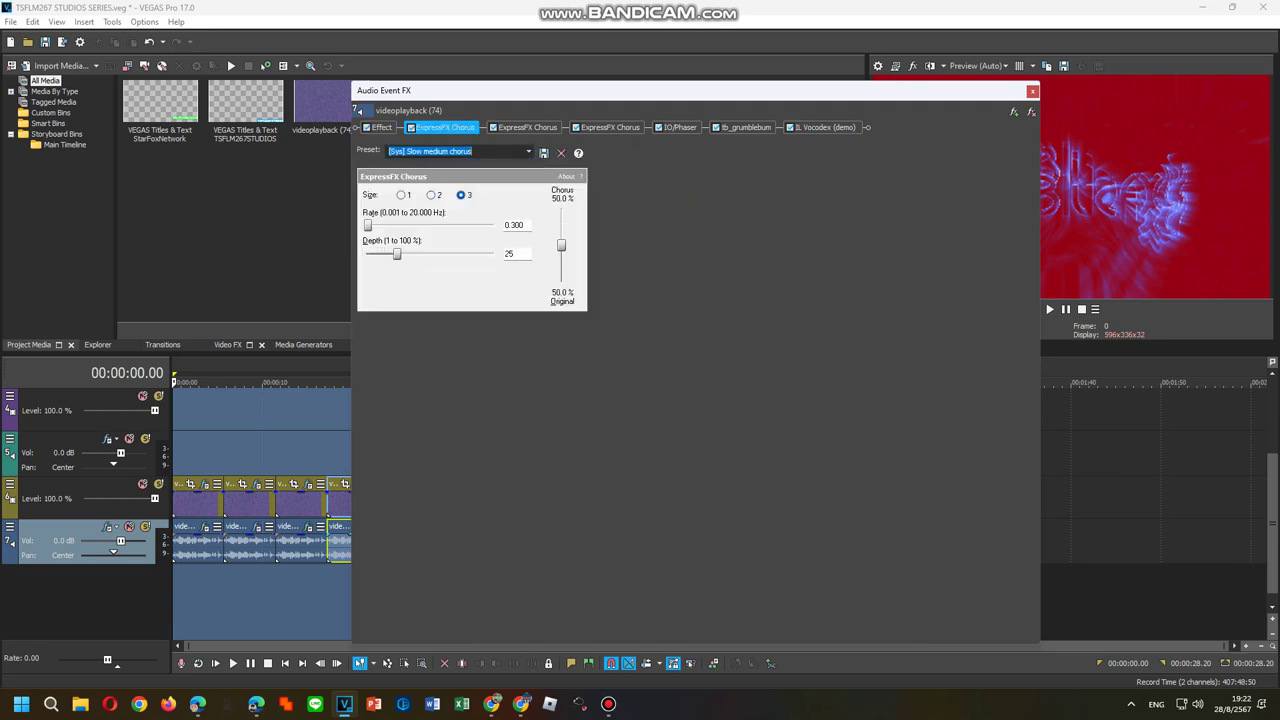
{"action": "left_click", "coordinate": [526, 128]}
{"action": "left_click", "coordinate": [529, 152]}
{"action": "left_click", "coordinate": [420, 319]}
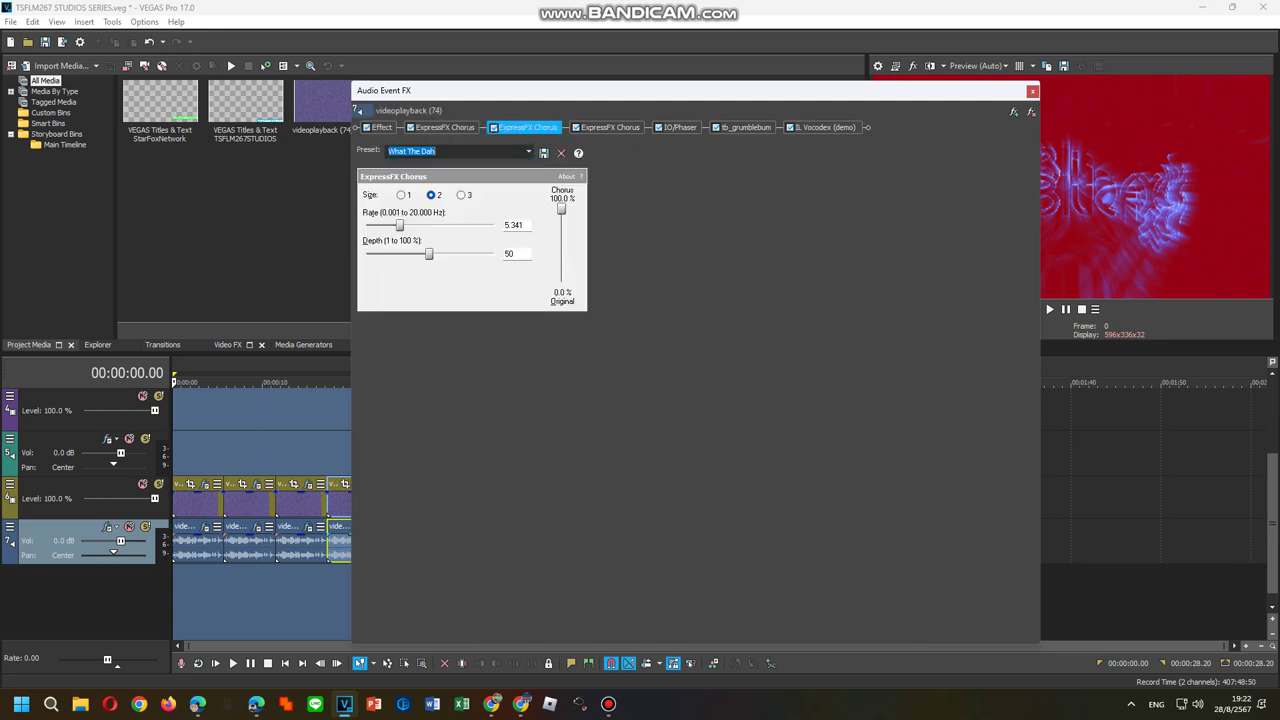
{"action": "left_click", "coordinate": [1032, 91]}
Step: Add the Toneup Q-U package to the fifth audio clip and set its IL Vocodex to the Clearer preset with the Flanged saw carrier
{"action": "right_click", "coordinate": [392, 546]}
{"action": "left_click", "coordinate": [436, 221]}
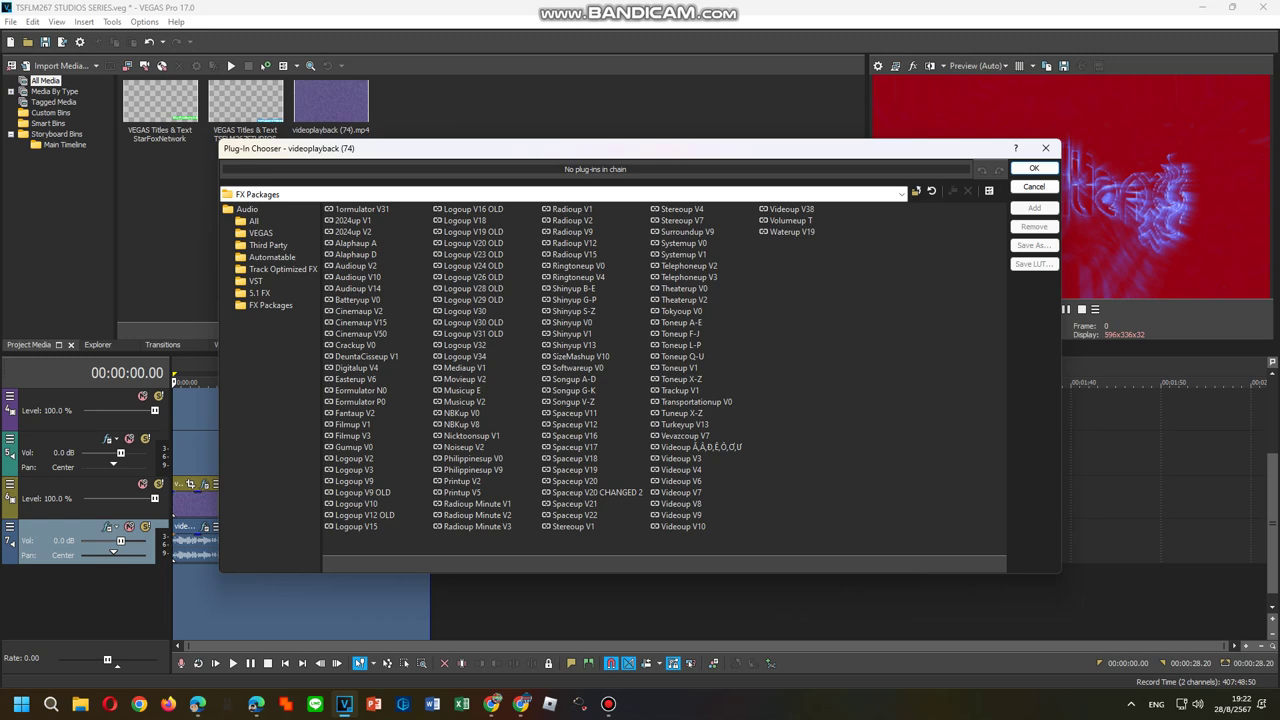
{"action": "double_click", "coordinate": [682, 356]}
{"action": "left_click", "coordinate": [1034, 168]}
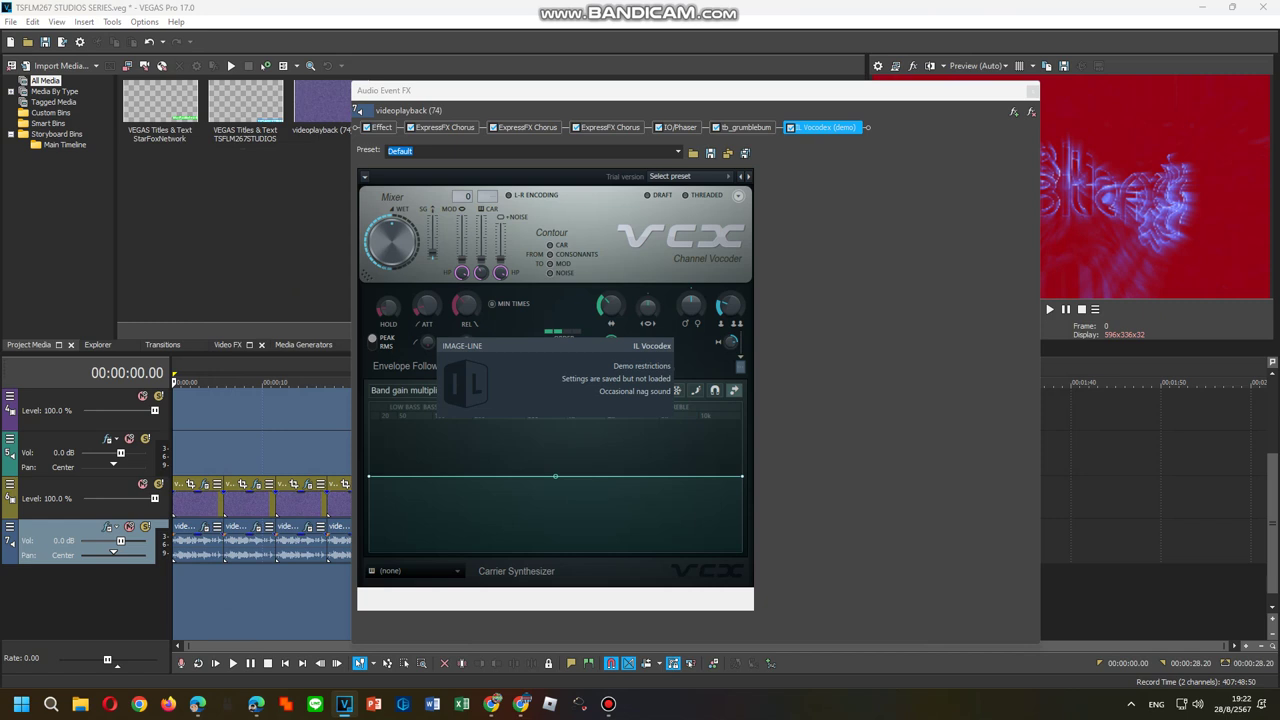
{"action": "left_click", "coordinate": [690, 176]}
{"action": "left_click", "coordinate": [690, 304]}
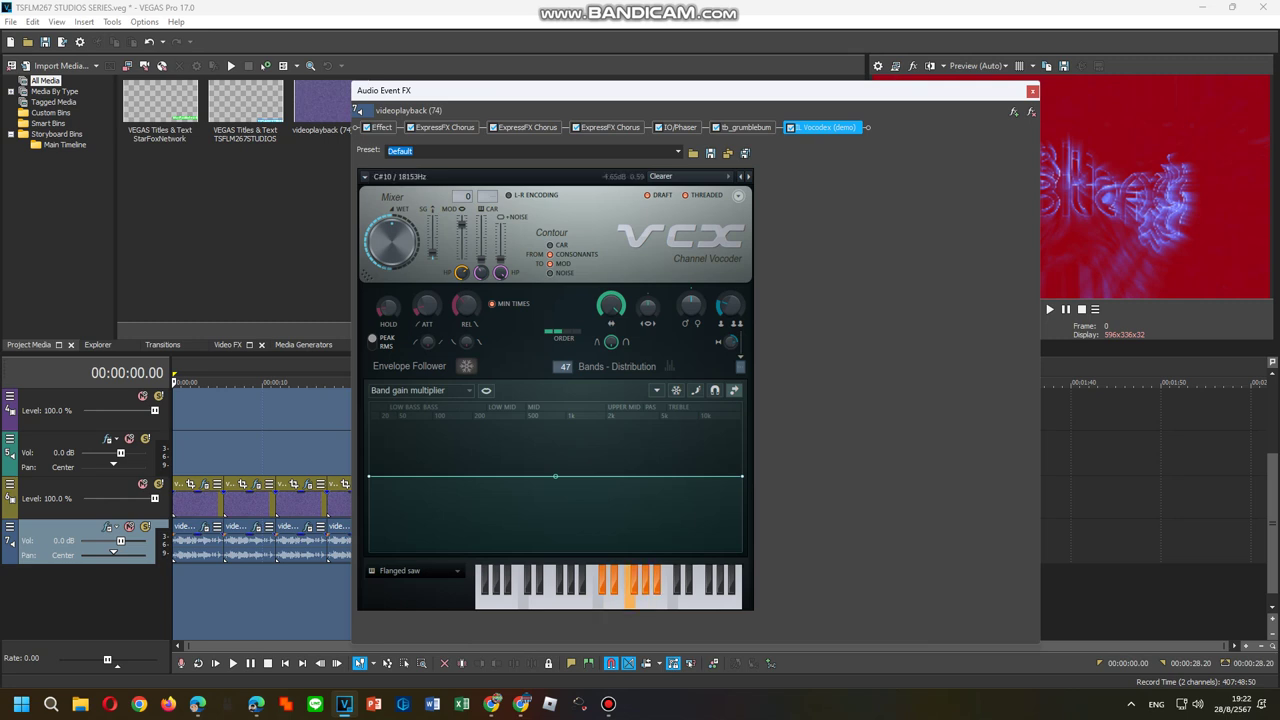
Step: Set the fifth audio clip's IO/Phaser to the Excited preset
{"action": "left_click", "coordinate": [680, 128]}
{"action": "left_click", "coordinate": [726, 152]}
{"action": "left_click", "coordinate": [690, 251]}
{"action": "left_click", "coordinate": [726, 152]}
{"action": "scroll", "coordinate": [690, 207], "scroll_direction": "up", "scroll_amount": 4}
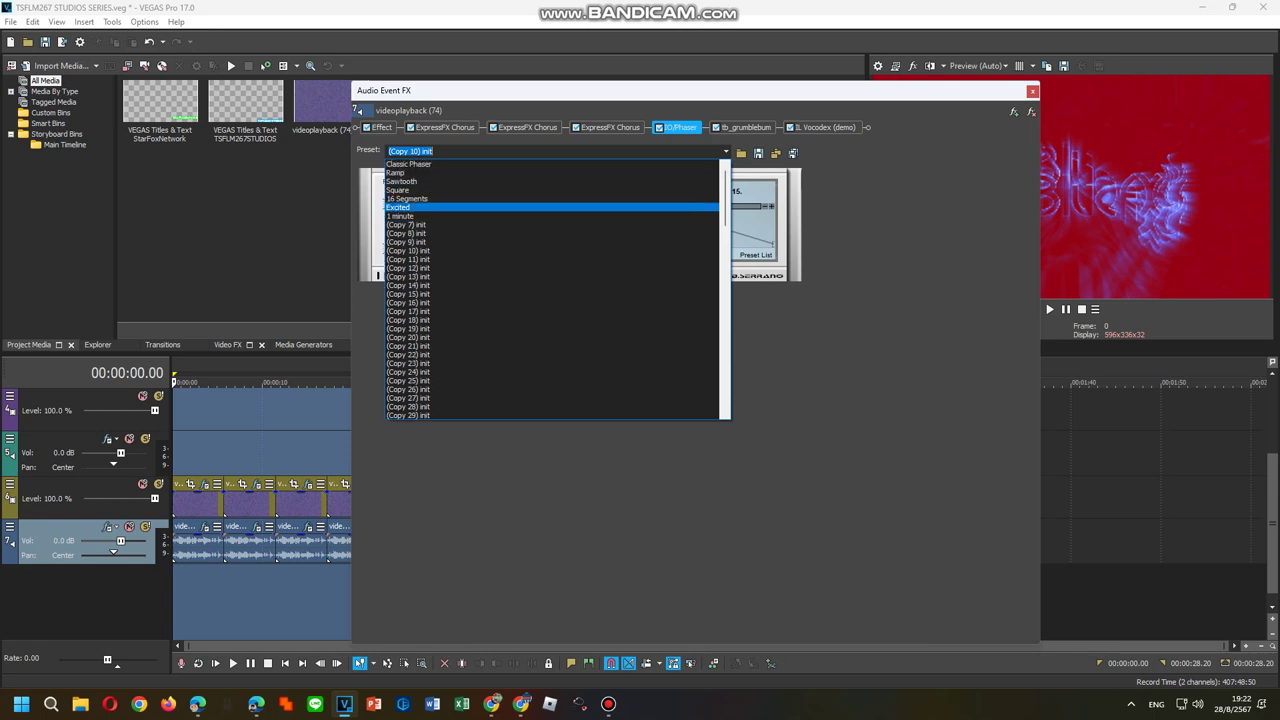
{"action": "left_click", "coordinate": [398, 207]}
Step: Set the fifth audio clip's Orange Vocoder effect to the TALKING VOICES preset and close the effects window
{"action": "left_click", "coordinate": [444, 128]}
{"action": "left_click", "coordinate": [381, 128]}
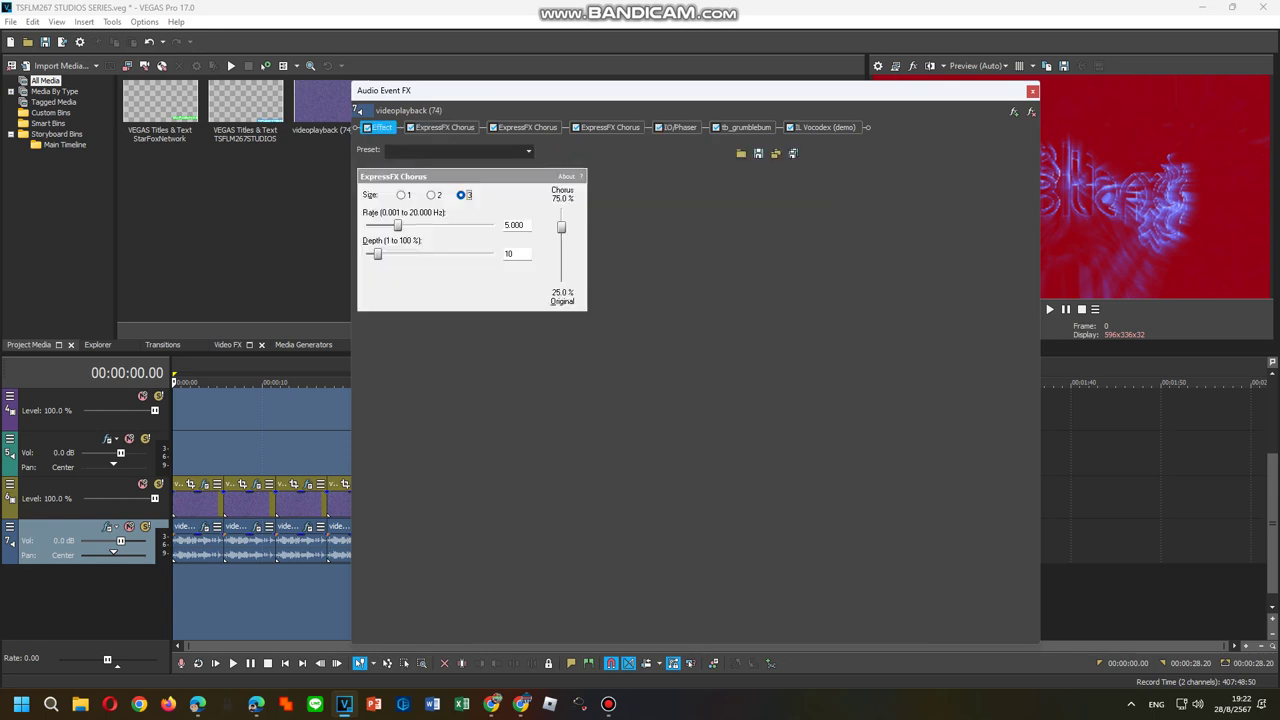
{"action": "left_click", "coordinate": [650, 153]}
{"action": "left_click", "coordinate": [1265, 9]}
{"action": "left_click", "coordinate": [635, 152]}
{"action": "left_click", "coordinate": [635, 152]}
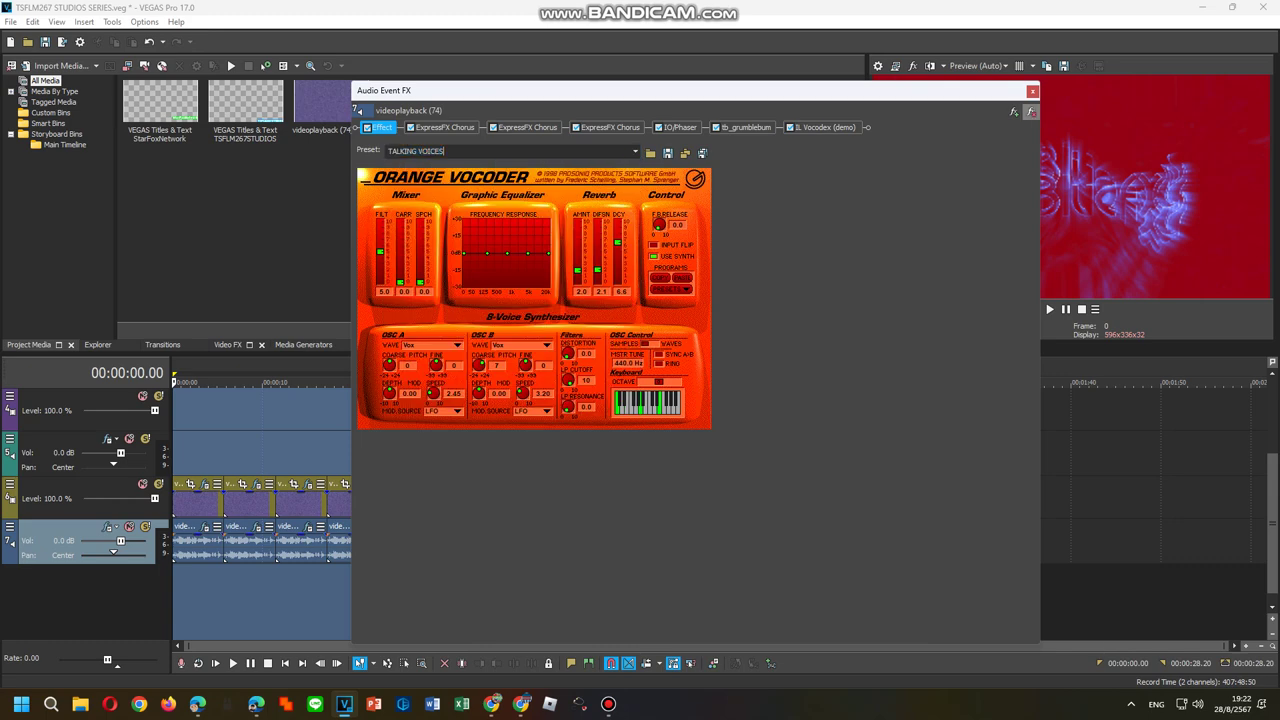
{"action": "left_click", "coordinate": [1032, 91]}
Step: Play the timeline from the start to review the five clips with their effects
{"action": "double_click", "coordinate": [330, 454]}
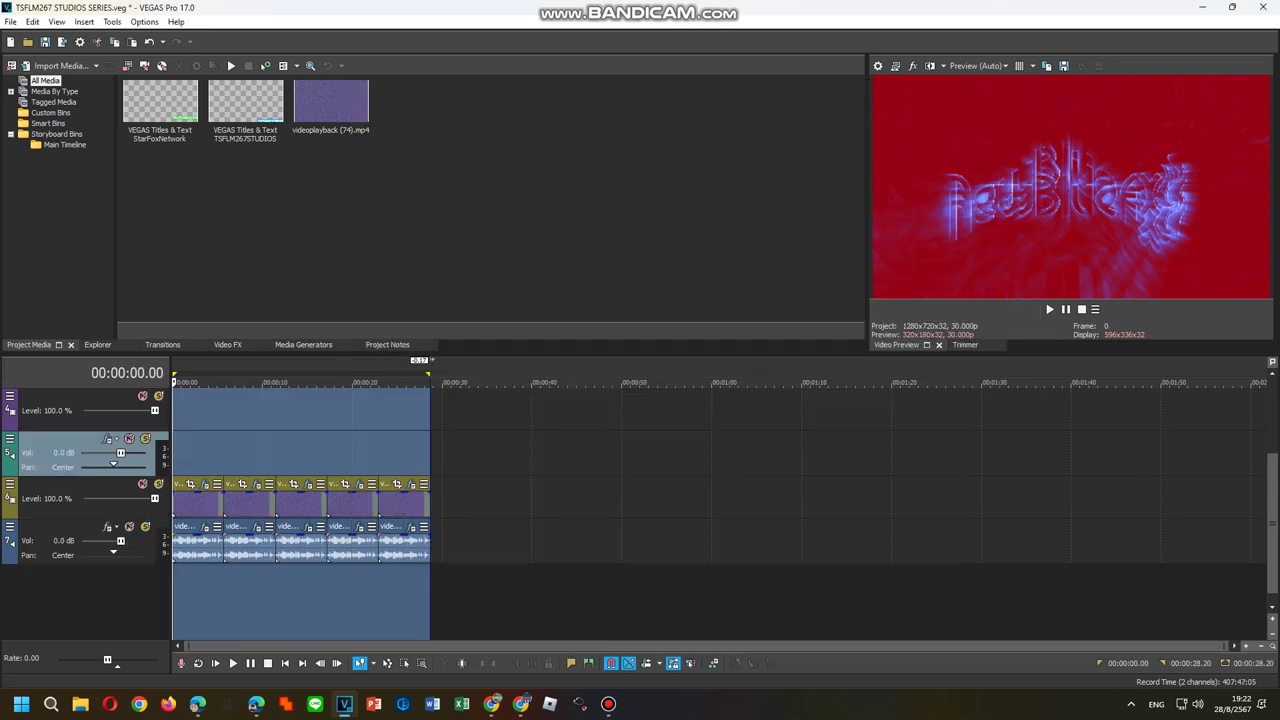
{"action": "key", "text": "space"}
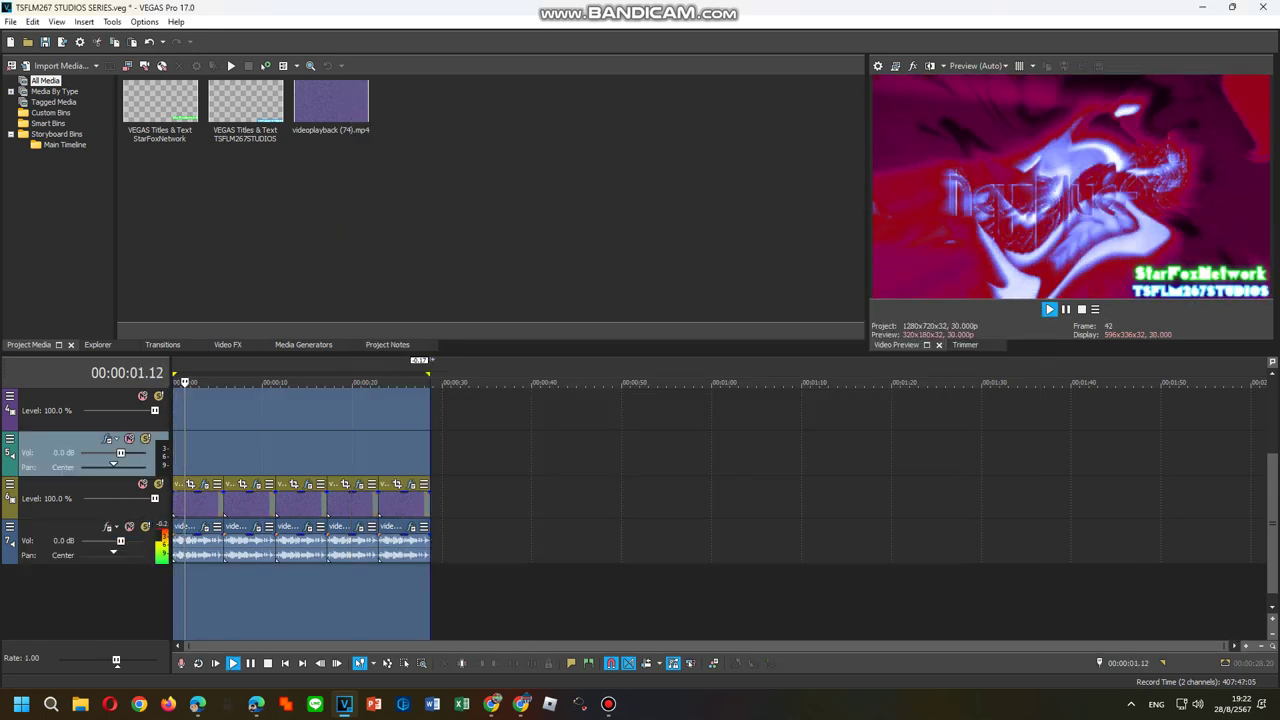